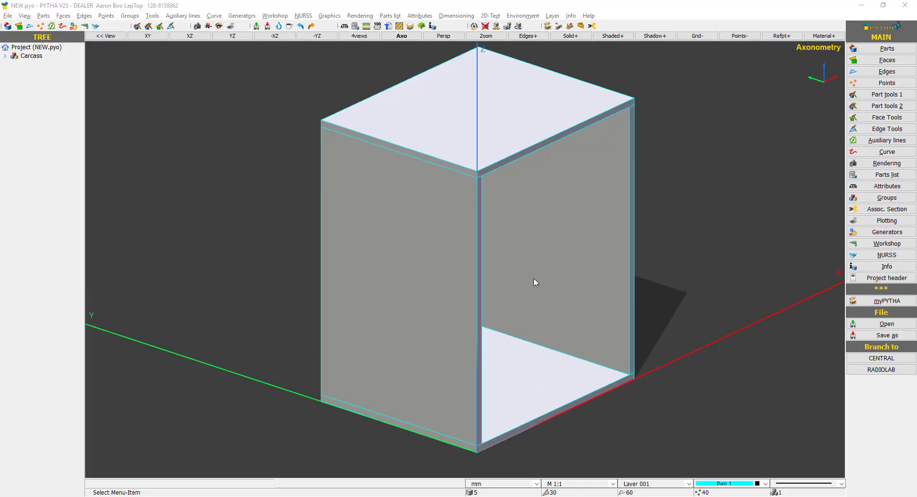
{"action": "scroll", "coordinate": [534, 282], "scroll_direction": "down", "scroll_amount": 1}
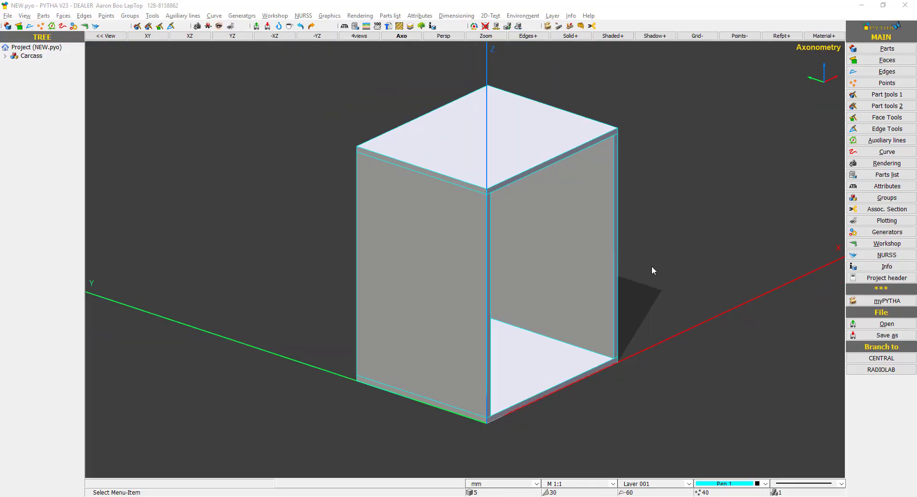
{"action": "left_click", "coordinate": [867, 244]}
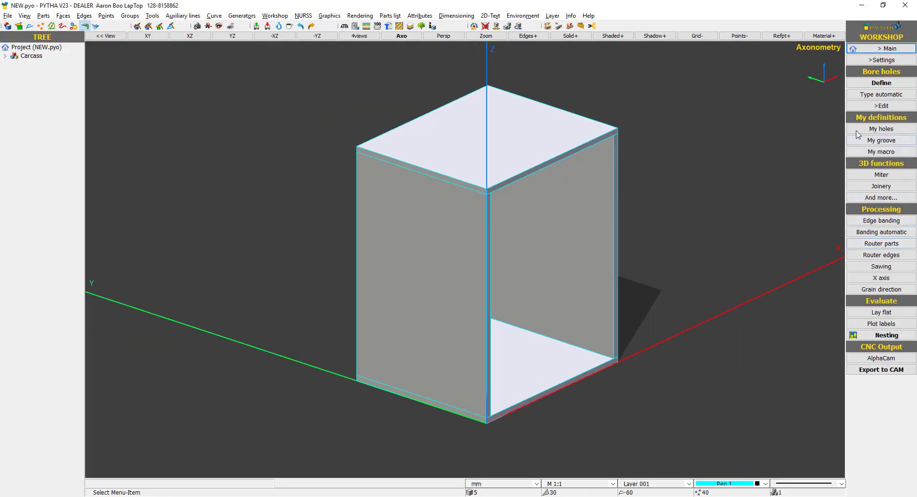
{"action": "left_click", "coordinate": [868, 85]}
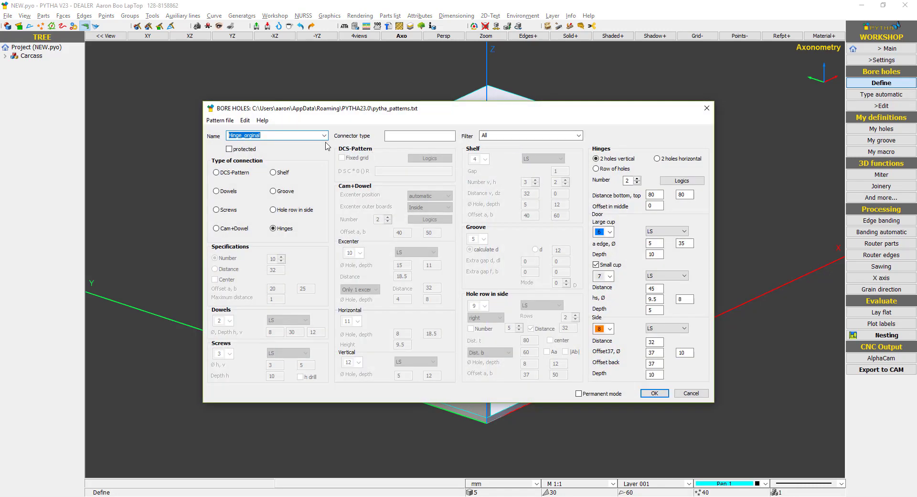
{"action": "left_click", "coordinate": [324, 136]}
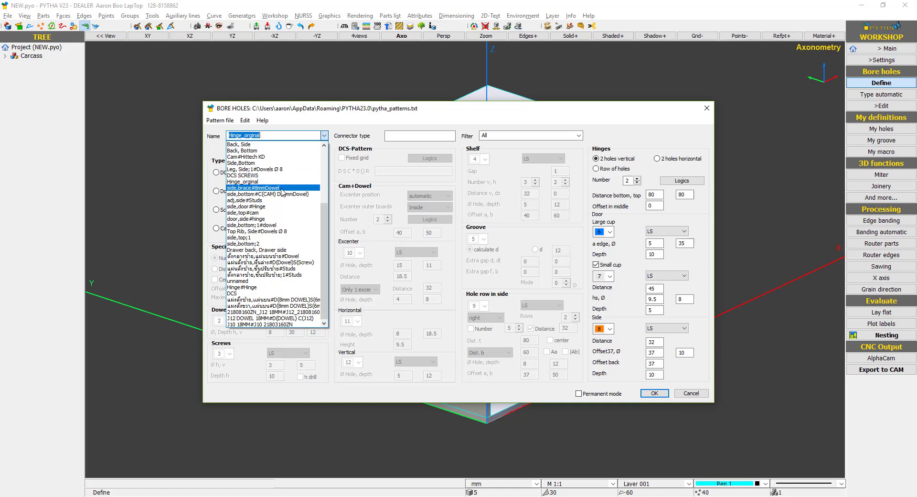
{"action": "left_click", "coordinate": [282, 187]}
{"action": "left_click", "coordinate": [324, 136]}
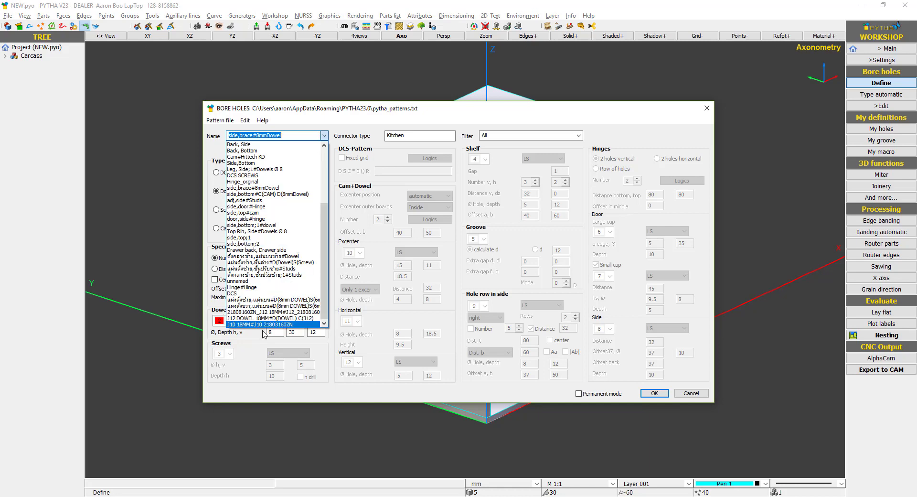
{"action": "left_click", "coordinate": [269, 318]}
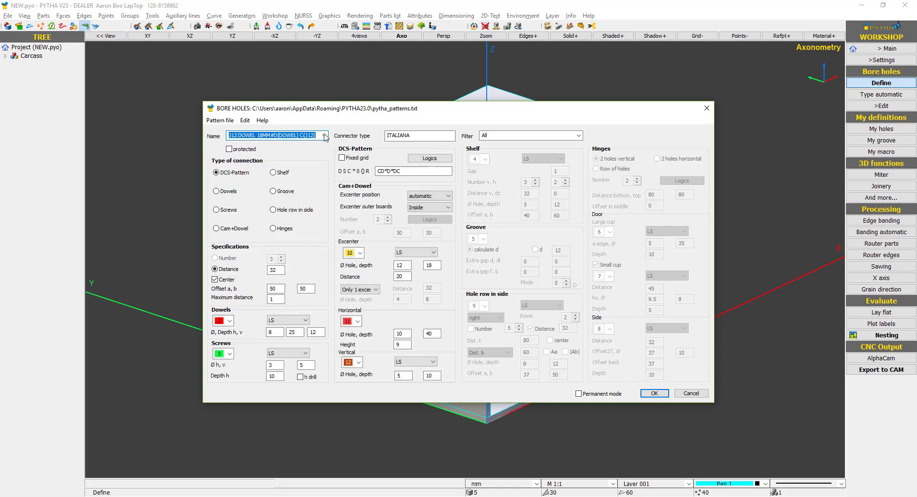
{"action": "left_click", "coordinate": [324, 136]}
{"action": "left_click", "coordinate": [302, 325]}
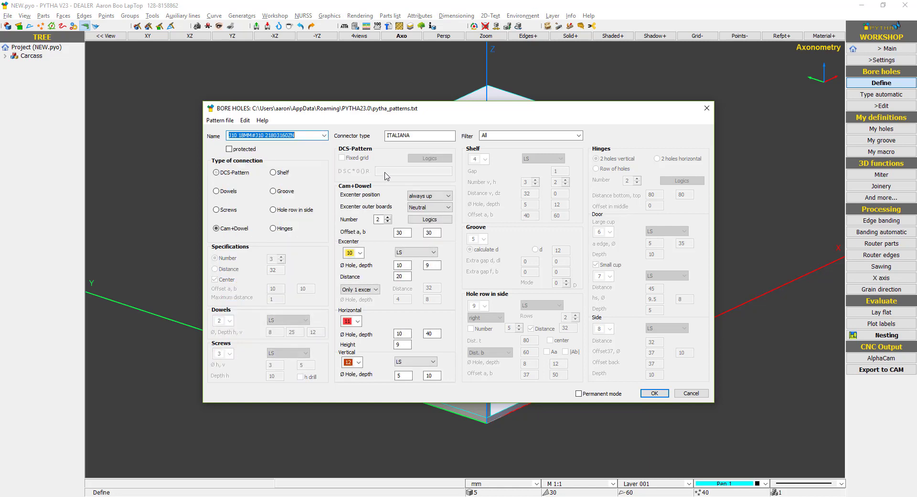
{"action": "left_click", "coordinate": [324, 135]}
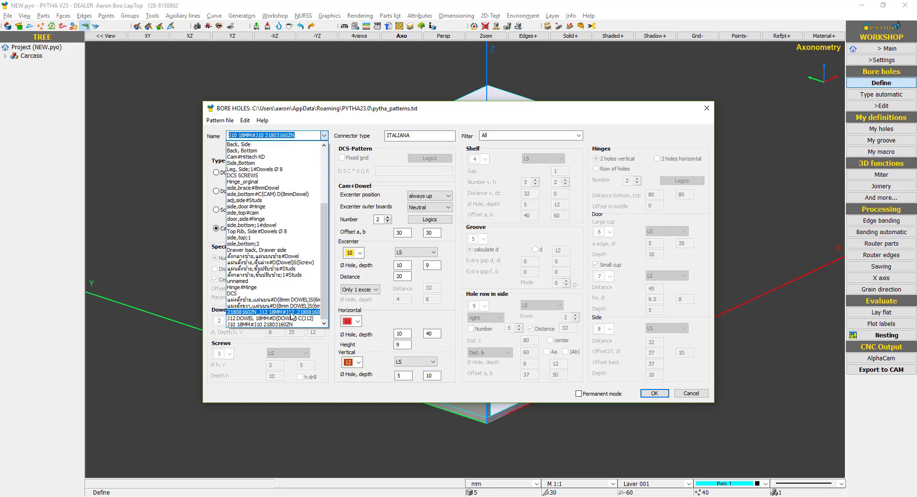
{"action": "left_click", "coordinate": [292, 318]}
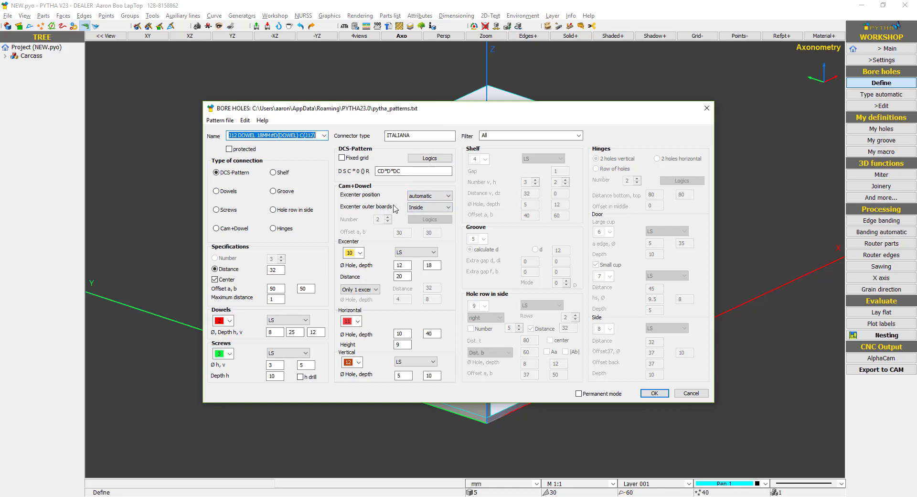
Check the excenter position options of the J12 DOWEL pattern and close the bore hole definitions without applying them.
{"action": "left_click", "coordinate": [438, 196]}
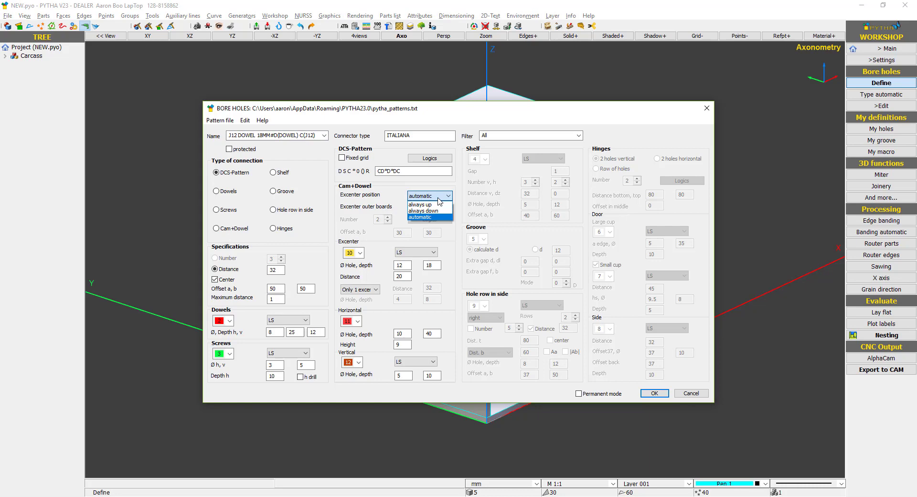
{"action": "left_click", "coordinate": [438, 198]}
{"action": "left_click_drag", "start_coordinate": [479, 116], "coordinate": [515, 120]}
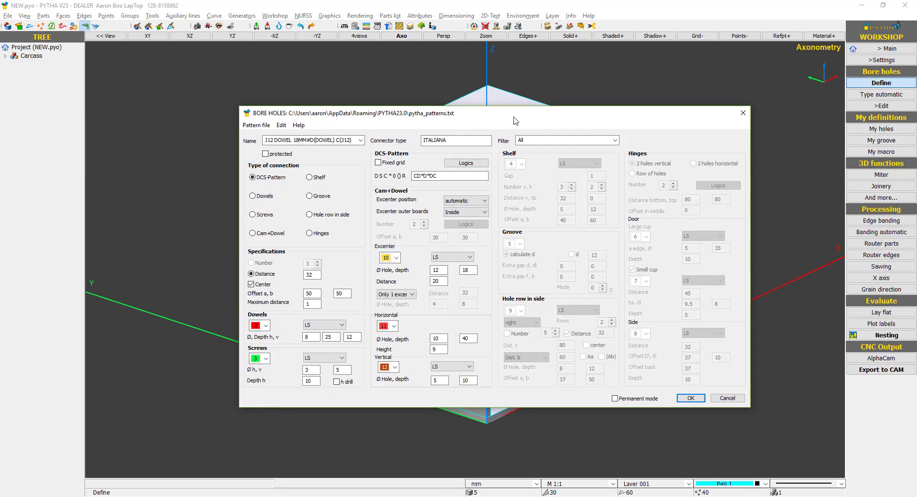
{"action": "left_click", "coordinate": [742, 114]}
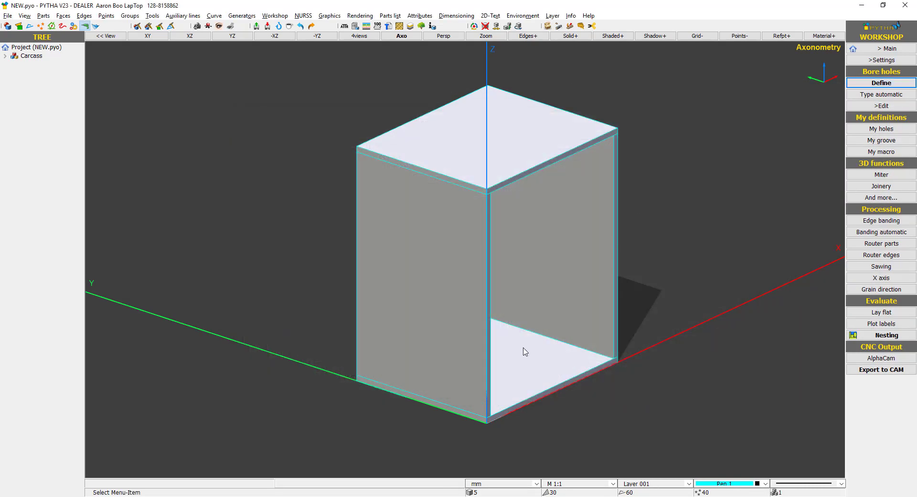
Insert a block filling the carcass interior, spanning from its lower front inner corner to the opposite upper back corner.
{"action": "left_click", "coordinate": [469, 390]}
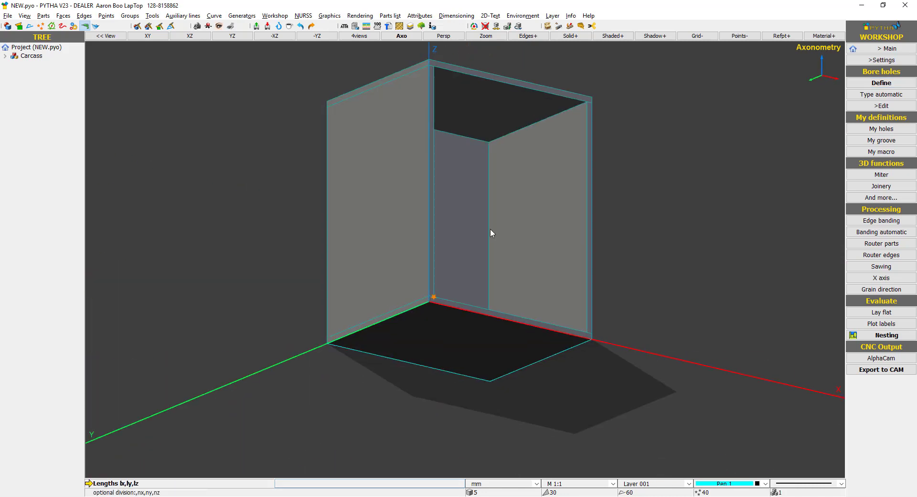
{"action": "left_click", "coordinate": [491, 159]}
{"action": "right_click", "coordinate": [500, 198]}
Set the new block's l1 dimension to 18 mm to make it a shelf, and move it into the Carcass group.
{"action": "double_click", "coordinate": [501, 198]}
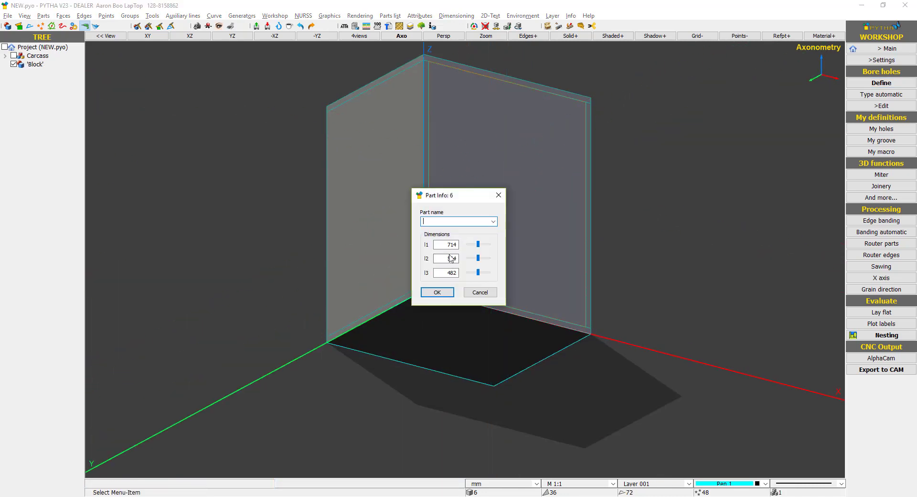
{"action": "double_click", "coordinate": [441, 243]}
{"action": "type", "text": "18"}
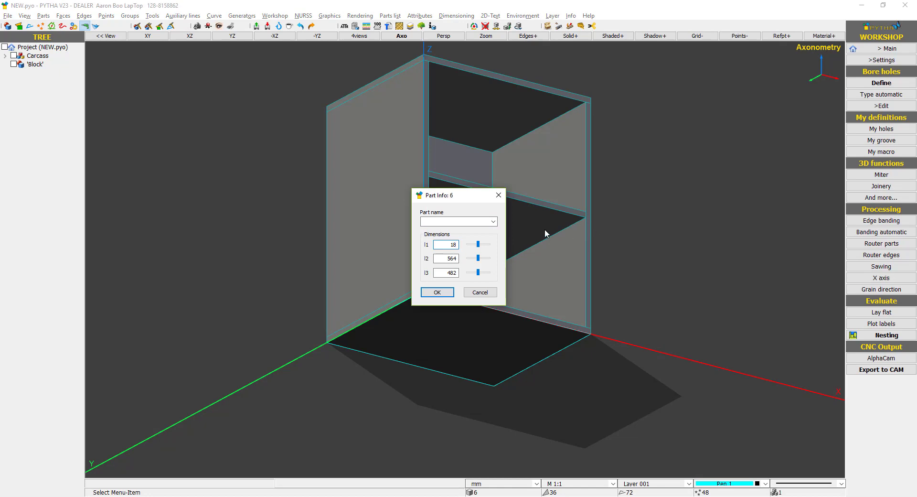
{"action": "key", "text": "Return"}
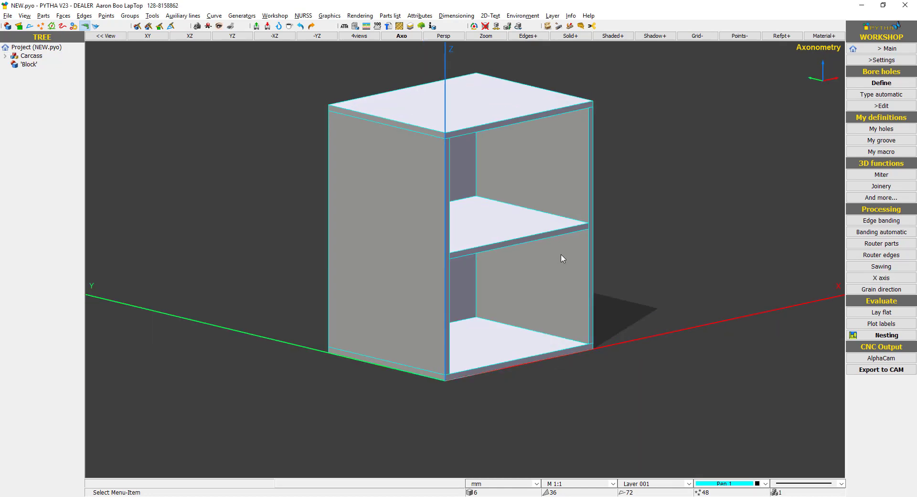
{"action": "middle_click_drag", "start_coordinate": [562, 217], "coordinate": [569, 250]}
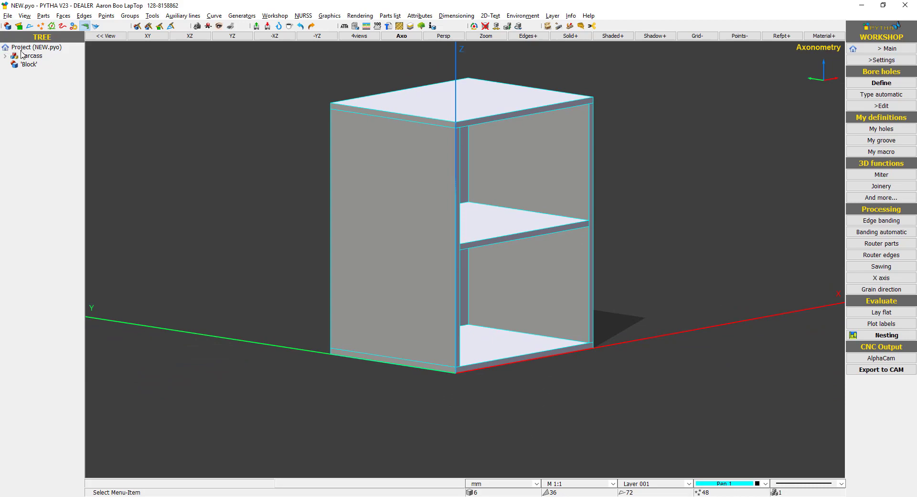
{"action": "left_click_drag", "start_coordinate": [29, 67], "coordinate": [32, 56]}
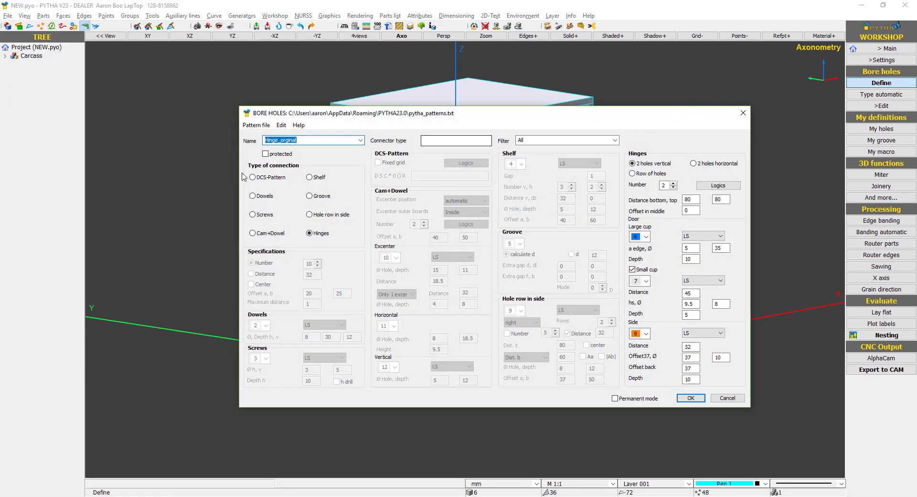
Define bore holes with the pattern J12 DOWEL 18MM#D(DOWEL) C(J12), using Inside for the excenter outer boards.
{"action": "left_click", "coordinate": [361, 139]}
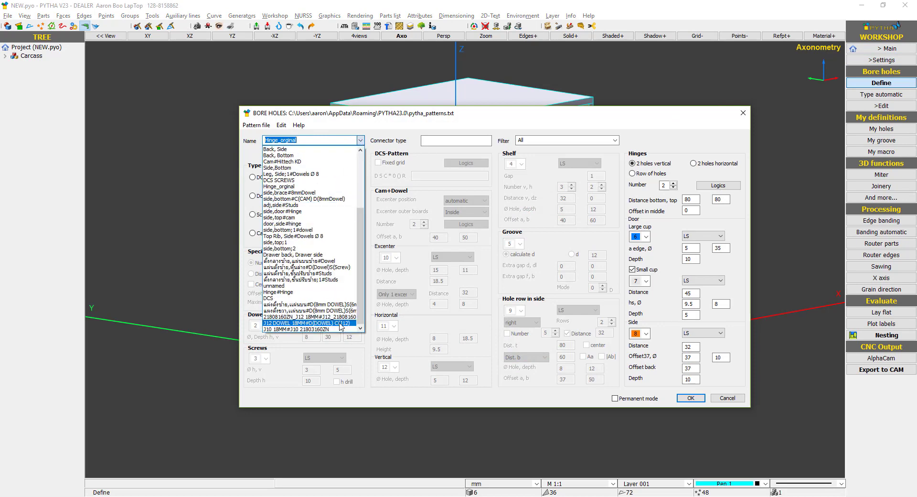
{"action": "left_click", "coordinate": [334, 325]}
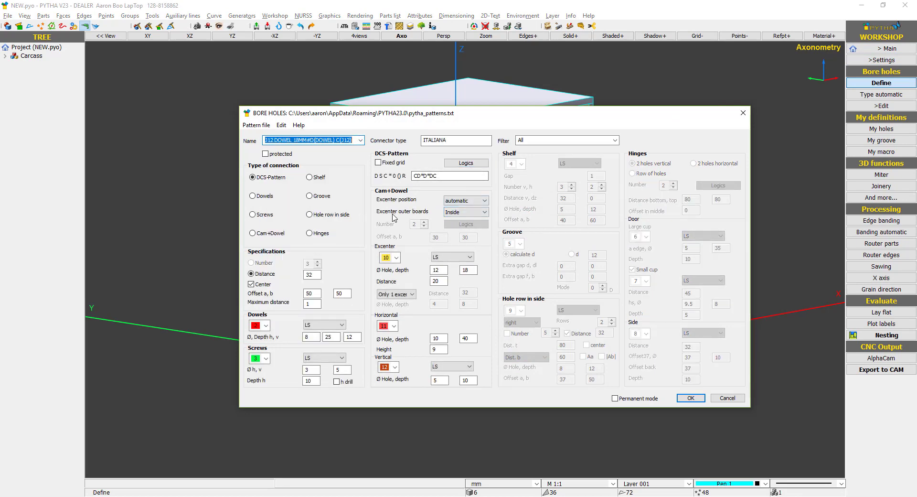
{"action": "left_click", "coordinate": [449, 215]}
{"action": "left_click", "coordinate": [456, 220]}
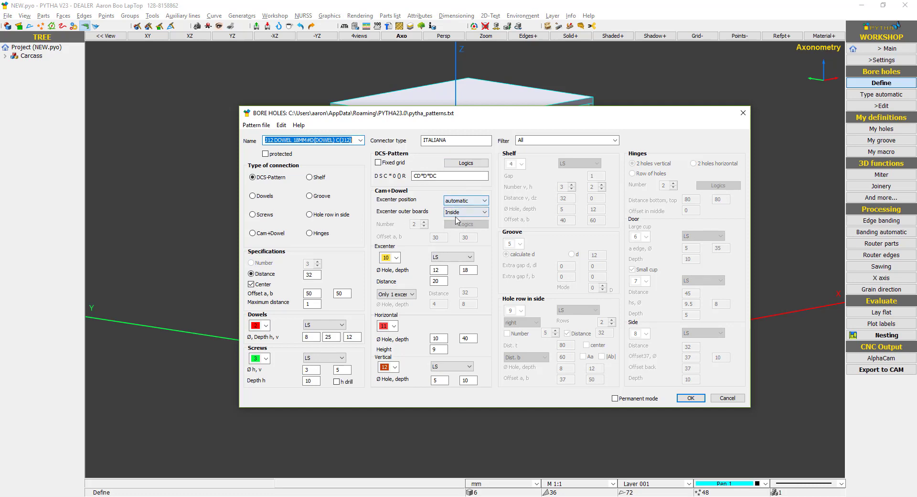
{"action": "left_click", "coordinate": [690, 398]}
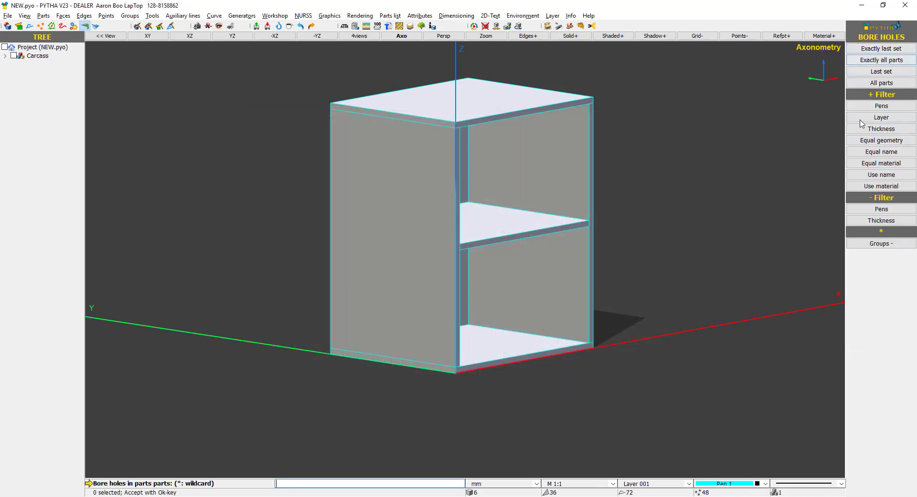
Apply the J12 dowel bore holes to all parts of the carcass.
{"action": "left_click", "coordinate": [880, 85]}
{"action": "middle_click_drag", "start_coordinate": [511, 169], "coordinate": [447, 183]}
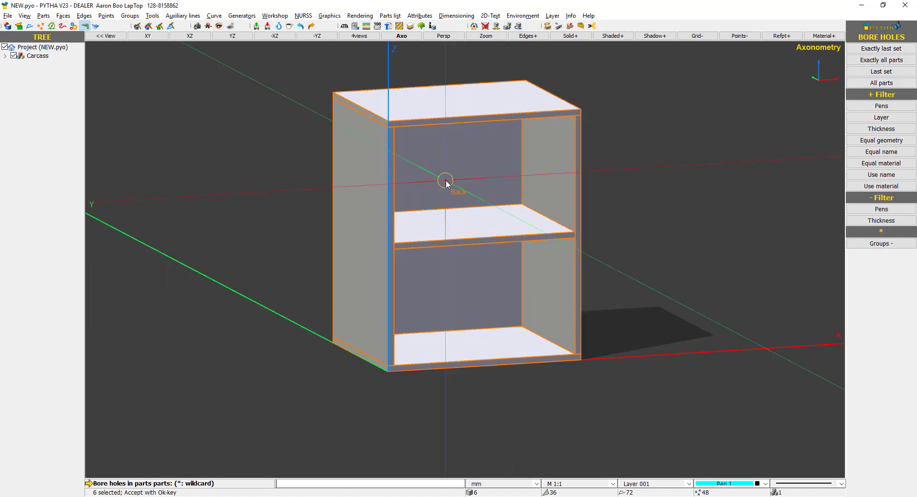
{"action": "left_click", "coordinate": [515, 239]}
{"action": "right_click", "coordinate": [516, 238]}
Examine the excenter hole positions on the carcass sides and the underside of the shelf from several angles.
{"action": "scroll", "coordinate": [525, 227], "scroll_direction": "up", "scroll_amount": 1}
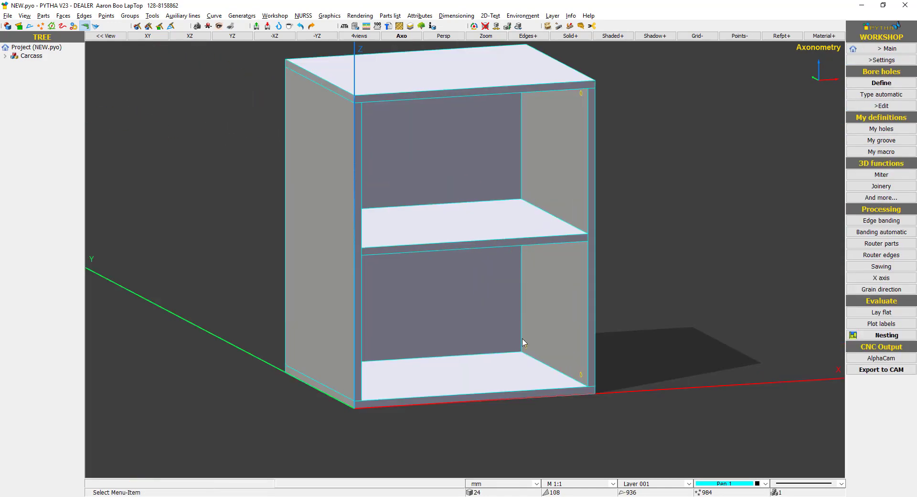
{"action": "scroll", "coordinate": [524, 342], "scroll_direction": "up", "scroll_amount": 1}
{"action": "middle_click_drag", "start_coordinate": [529, 295], "coordinate": [606, 300]}
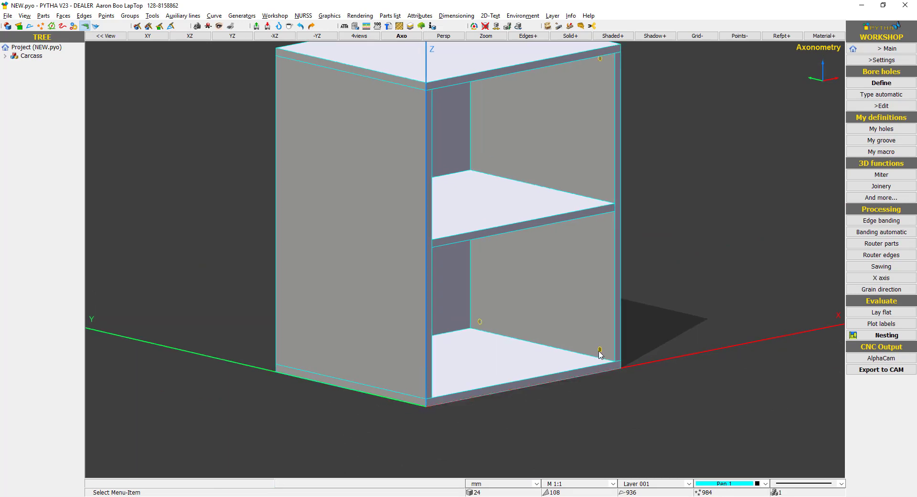
{"action": "middle_click_drag", "start_coordinate": [579, 230], "coordinate": [558, 103]}
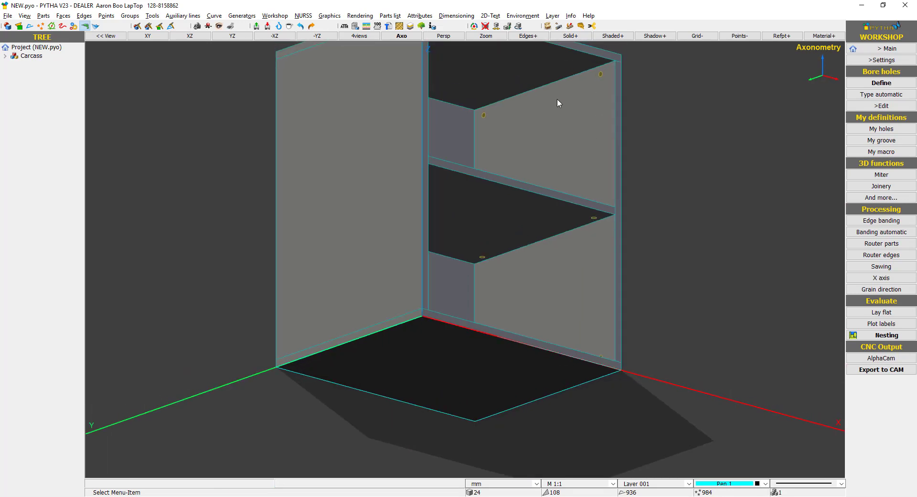
{"action": "middle_click_drag", "start_coordinate": [471, 140], "coordinate": [315, 378]}
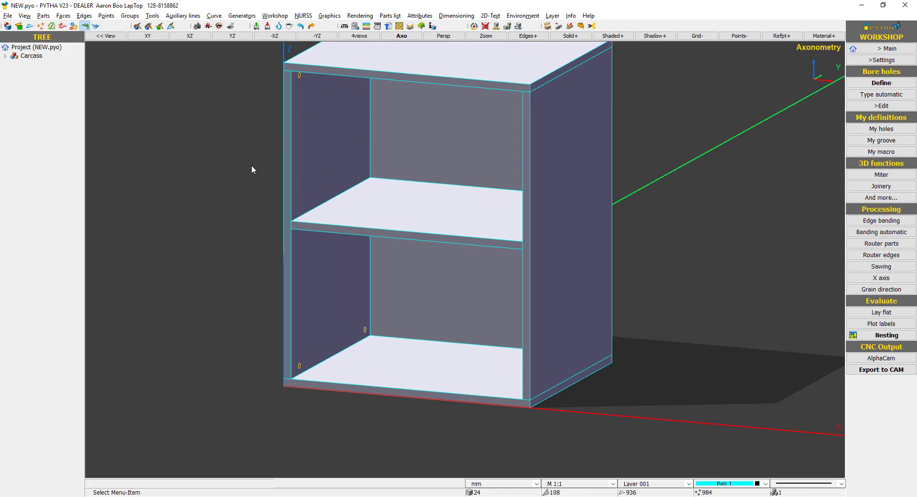
{"action": "right_click", "coordinate": [31, 56]}
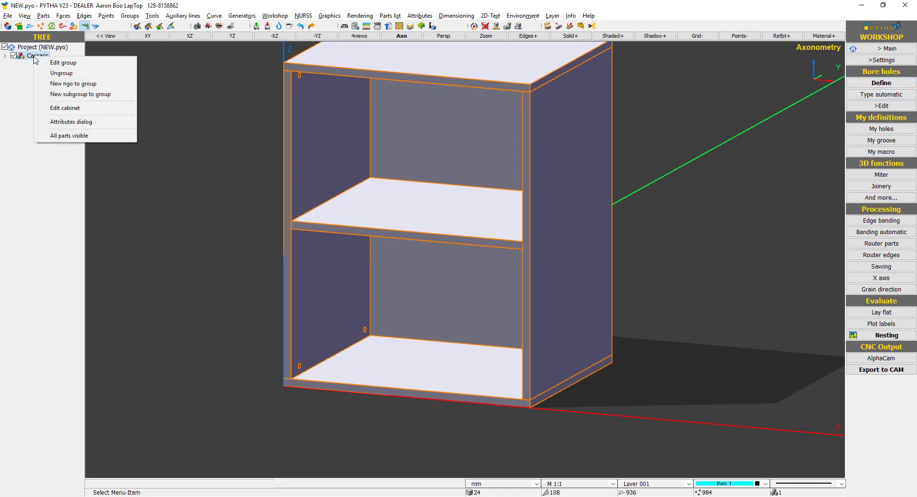
{"action": "left_click", "coordinate": [176, 212]}
{"action": "left_click", "coordinate": [883, 63]}
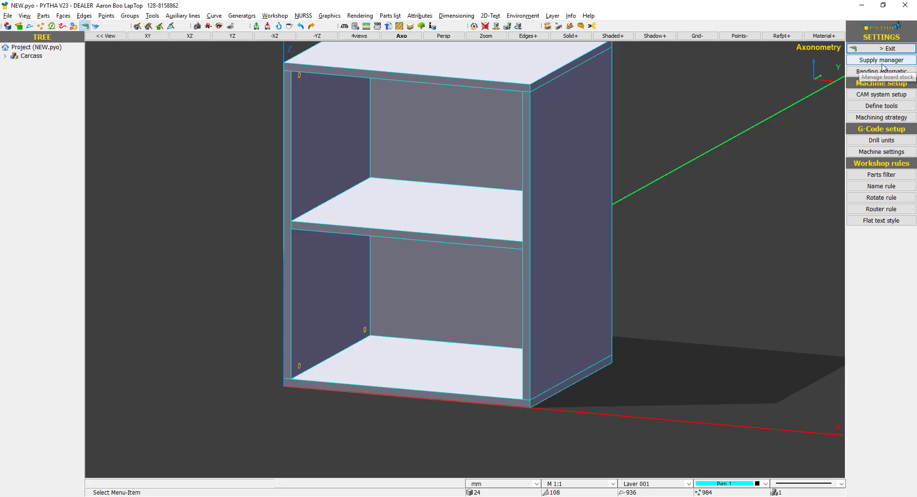
{"action": "left_click", "coordinate": [887, 50]}
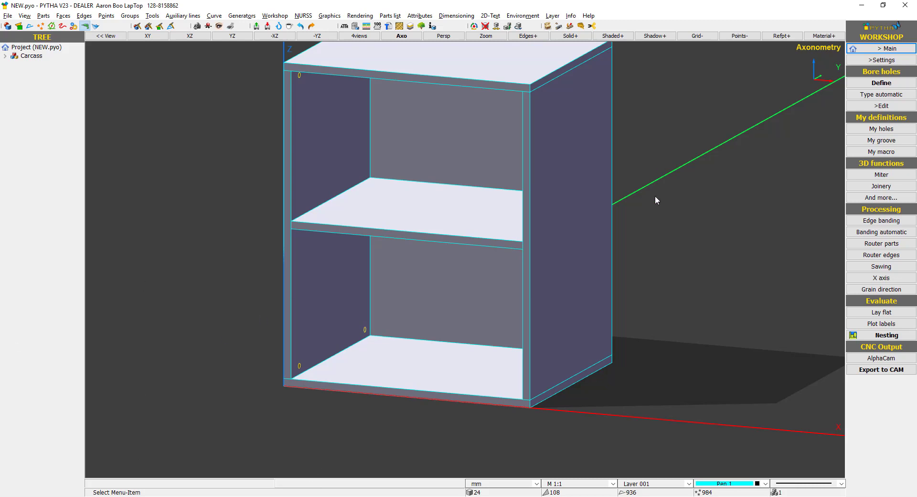
Delete all bore holes from the carcass in the standard axonometric view.
{"action": "key", "text": "a"}
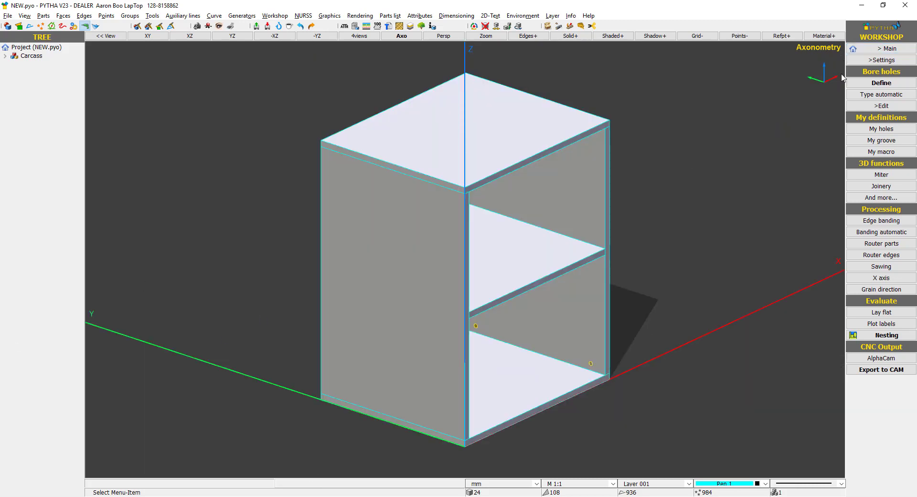
{"action": "left_click", "coordinate": [882, 105]}
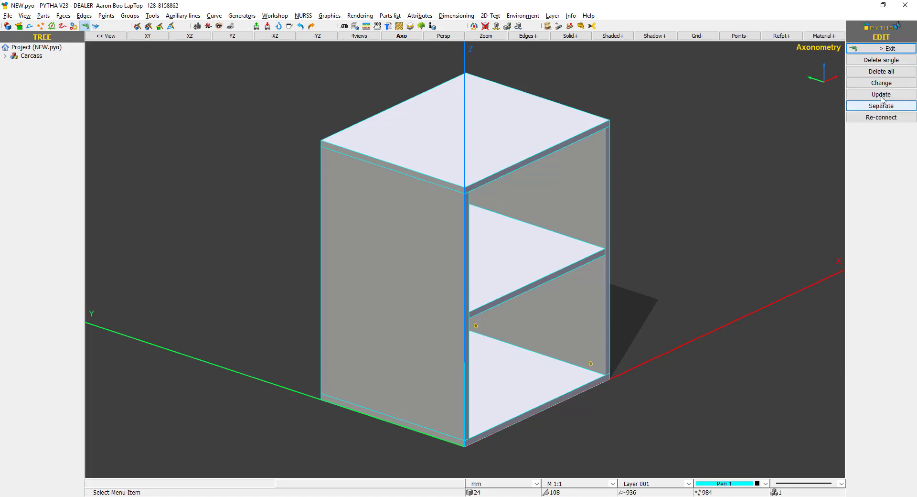
{"action": "left_click", "coordinate": [885, 75]}
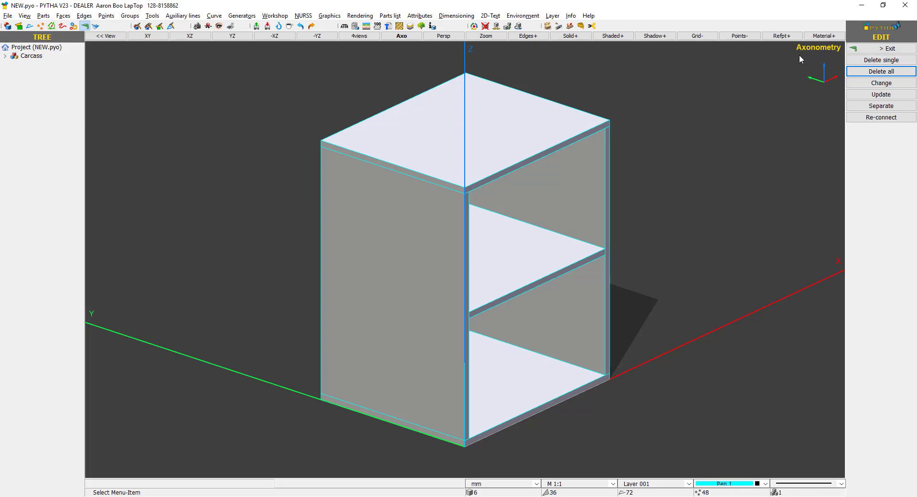
Define the J12 dowel bore holes with Outside for the excenter outer boards and apply them to all carcass parts.
{"action": "left_click", "coordinate": [874, 48]}
{"action": "left_click", "coordinate": [881, 84]}
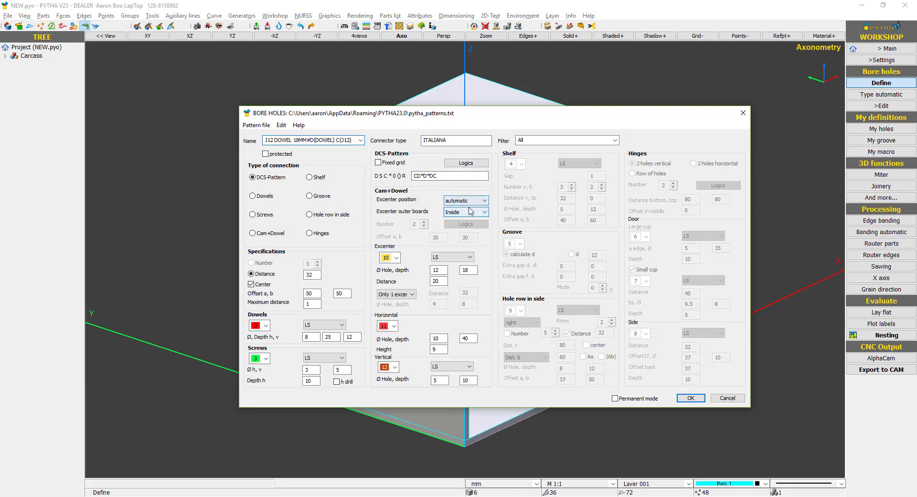
{"action": "left_click", "coordinate": [471, 211]}
{"action": "left_click", "coordinate": [461, 224]}
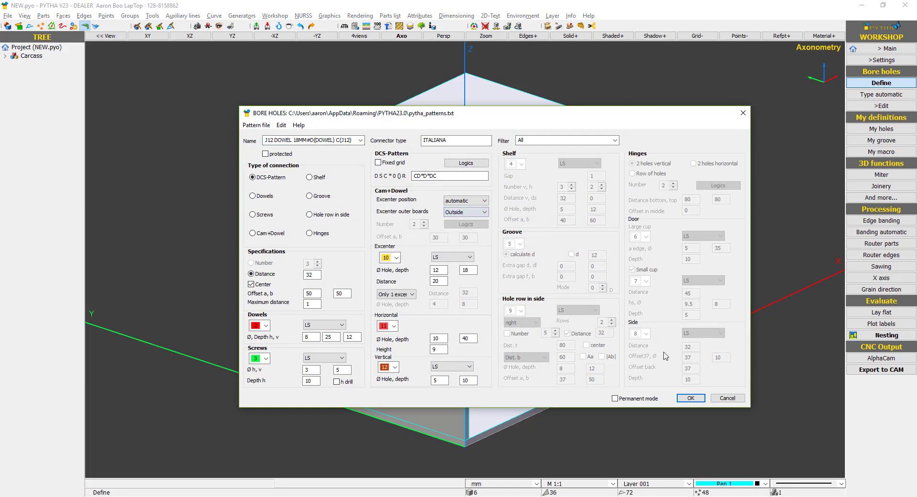
{"action": "left_click", "coordinate": [690, 398]}
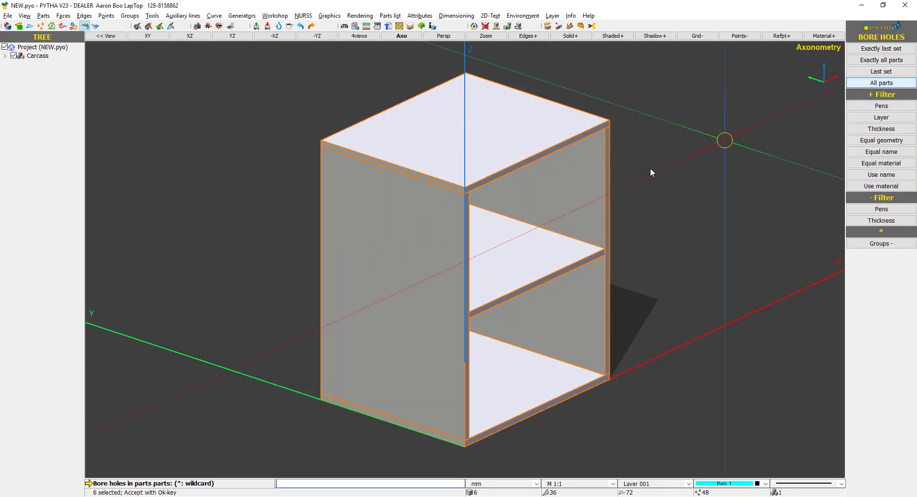
{"action": "right_click", "coordinate": [648, 170]}
{"action": "middle_click_drag", "start_coordinate": [682, 290], "coordinate": [818, 280]}
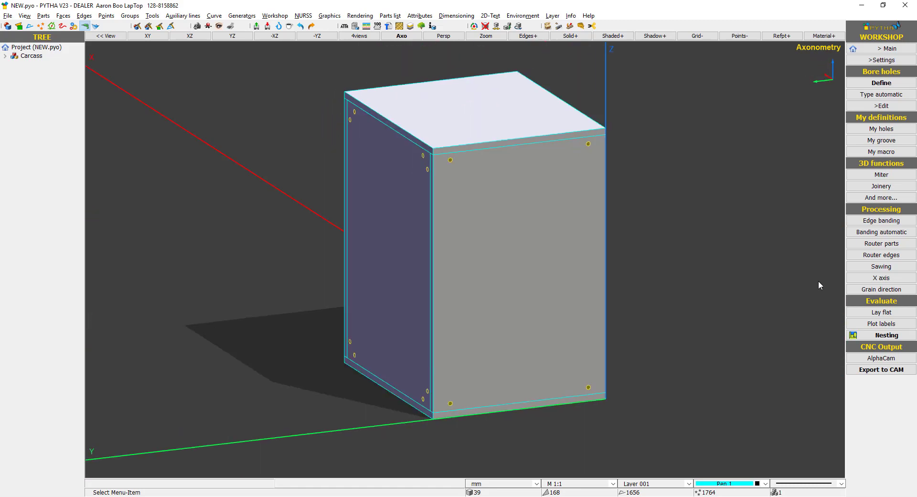
Define the J12 dowel bore holes with excenter position always down and outer boards Inside, and apply them to all parts.
{"action": "left_click", "coordinate": [881, 82]}
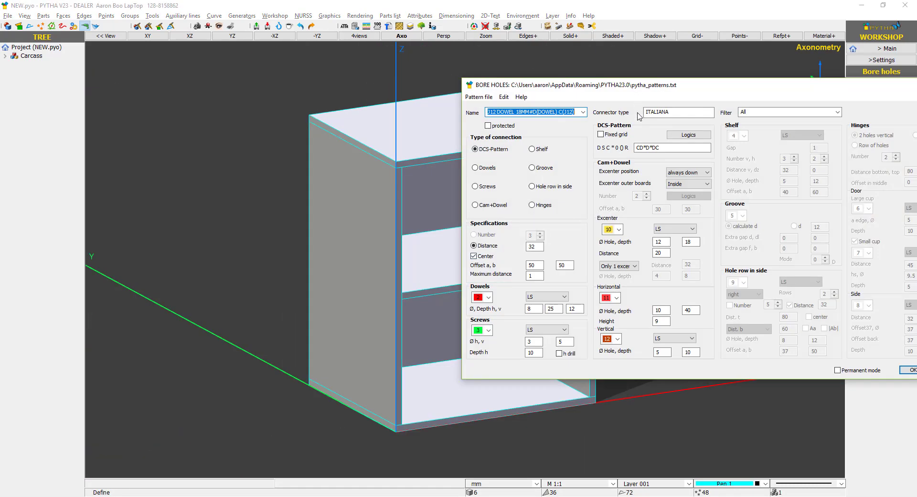
{"action": "left_click", "coordinate": [678, 174]}
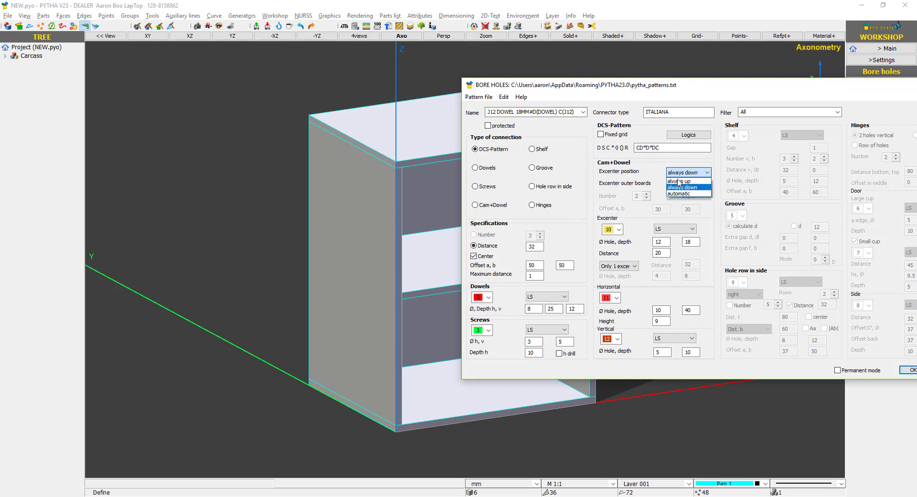
{"action": "left_click", "coordinate": [684, 169]}
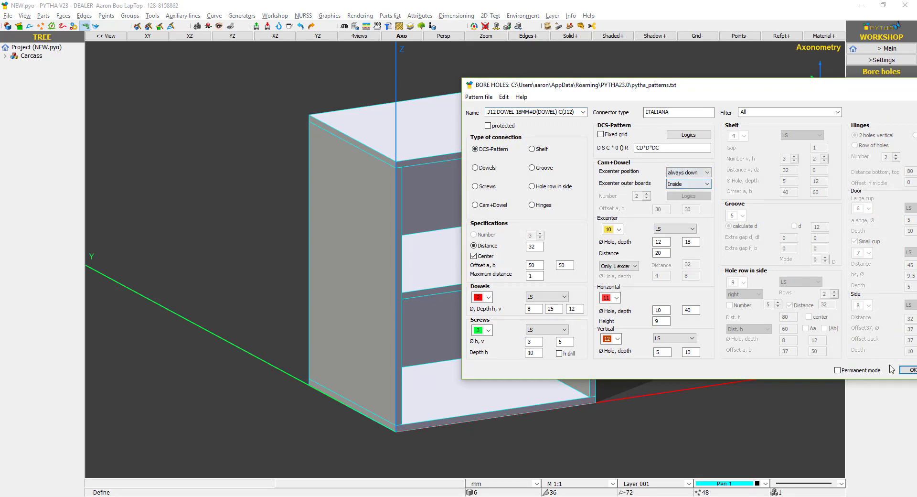
{"action": "left_click", "coordinate": [908, 371]}
{"action": "left_click", "coordinate": [881, 83]}
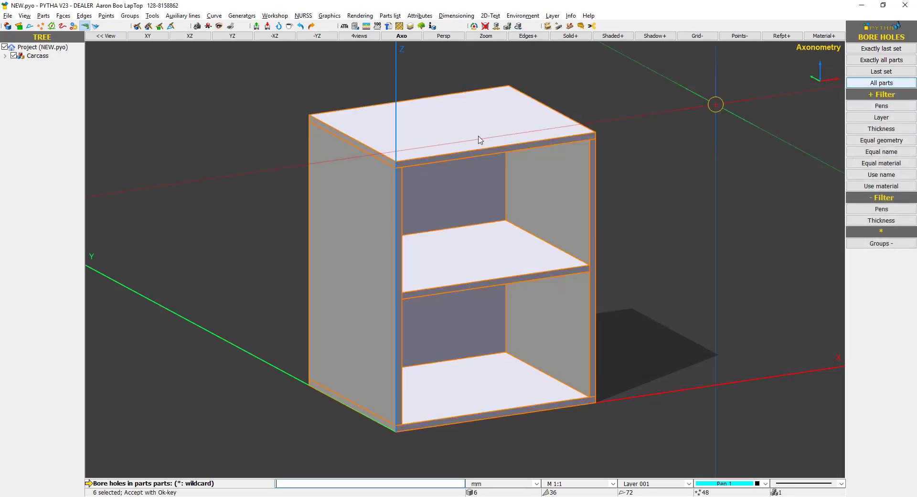
{"action": "right_click", "coordinate": [619, 266]}
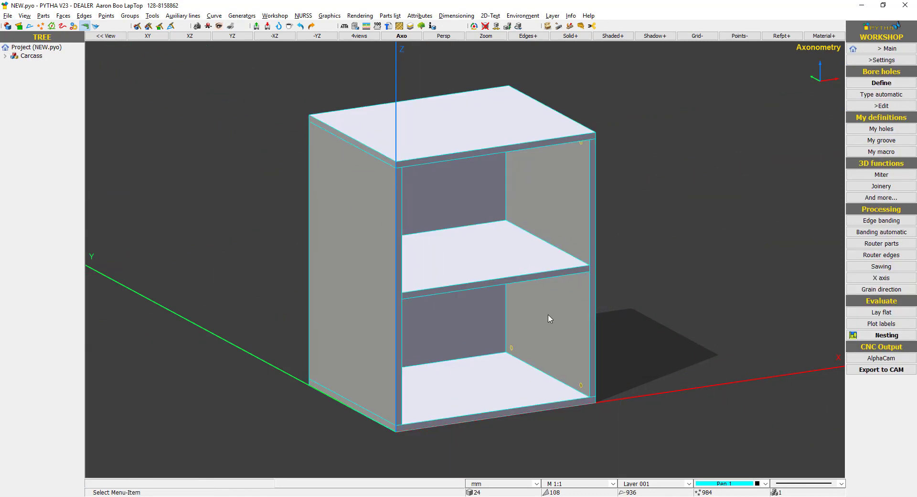
Check the excenter holes under the shelf and on the sides, and delete all bore holes from the carcass.
{"action": "middle_click_drag", "start_coordinate": [560, 327], "coordinate": [604, 184]}
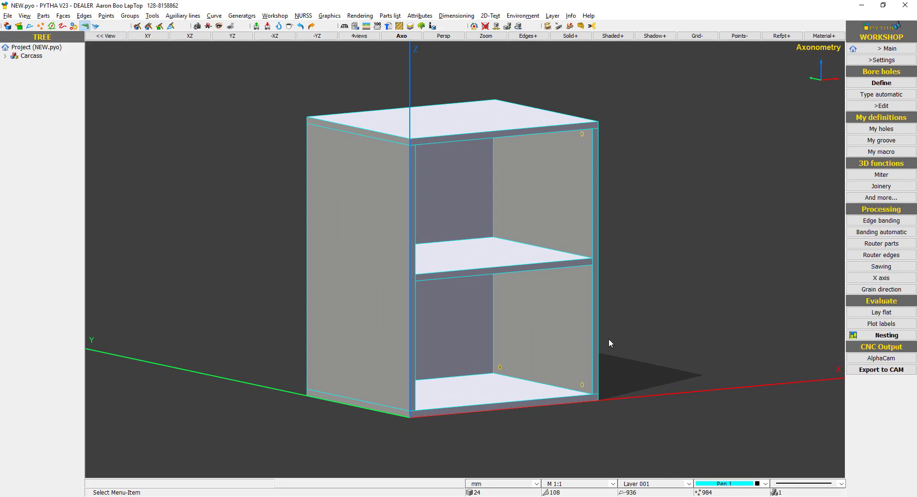
{"action": "middle_click_drag", "start_coordinate": [608, 338], "coordinate": [576, 249]}
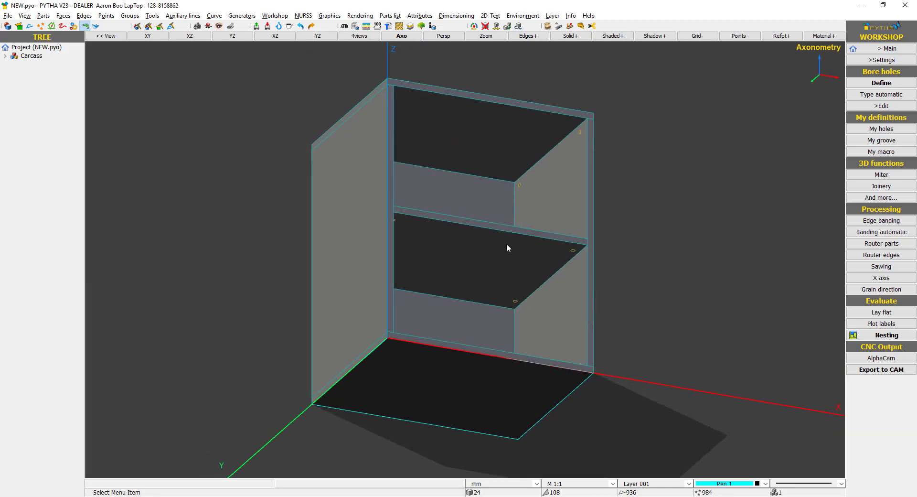
{"action": "middle_click_drag", "start_coordinate": [507, 245], "coordinate": [515, 298]}
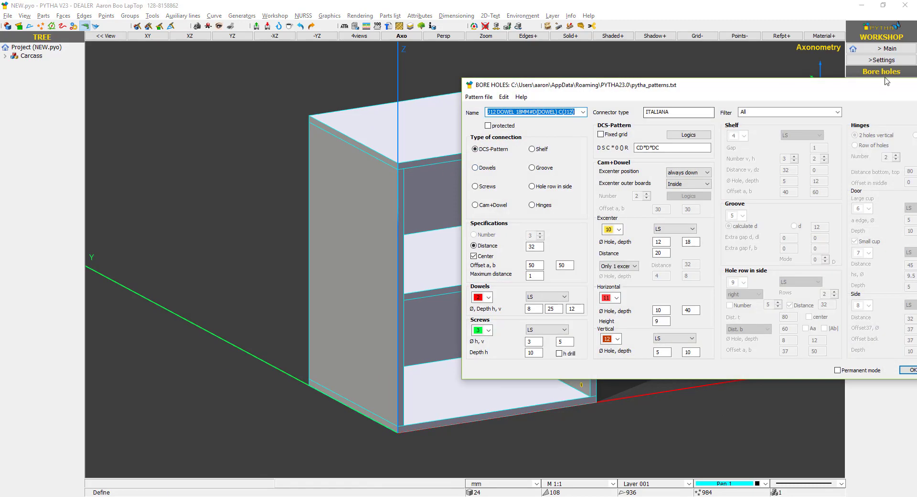
{"action": "left_click_drag", "start_coordinate": [886, 83], "coordinate": [678, 99]}
{"action": "left_click", "coordinate": [731, 100]}
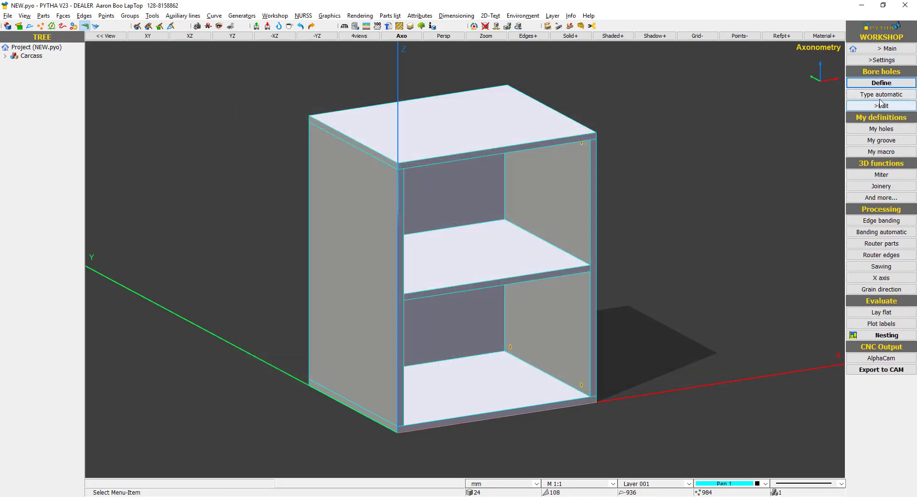
{"action": "left_click", "coordinate": [882, 105]}
{"action": "left_click", "coordinate": [886, 71]}
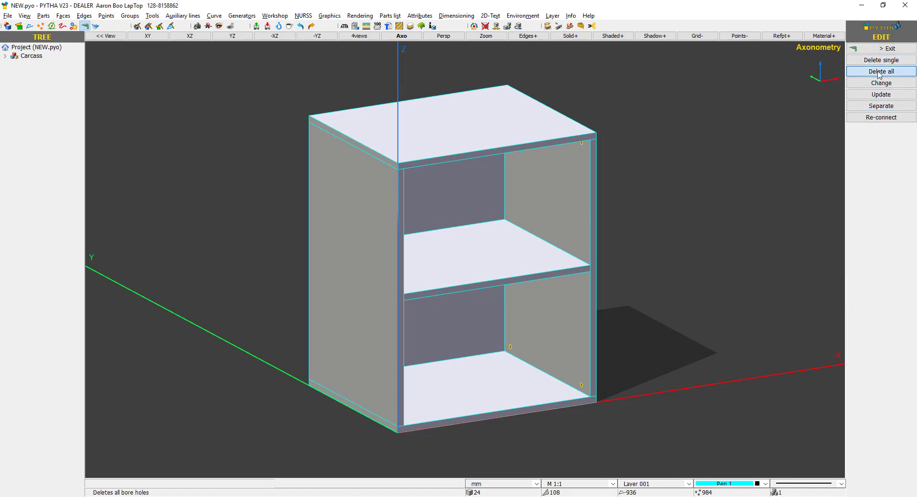
Increase the l1 dimension of the right side panel so it spans the full height of the carcass.
{"action": "middle_click_drag", "start_coordinate": [602, 222], "coordinate": [598, 207]}
{"action": "double_click", "coordinate": [587, 188]}
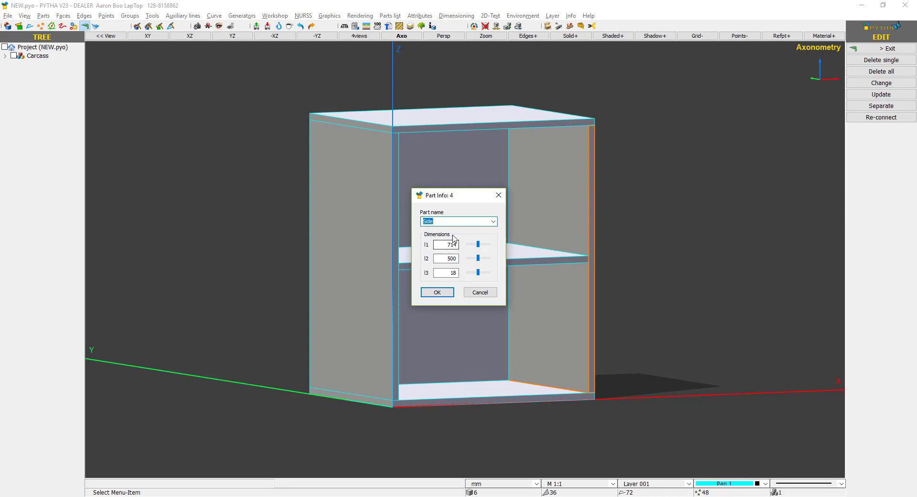
{"action": "left_click", "coordinate": [457, 246]}
{"action": "type", "text": "4"}
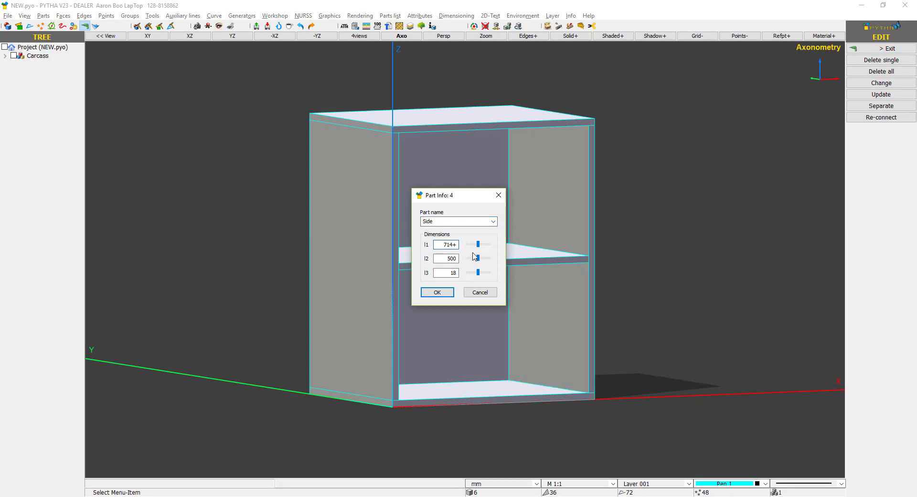
Use Extend to shorten the top and bottom panels by 18 mm in X at the right side panel.
{"action": "right_click", "coordinate": [638, 103]}
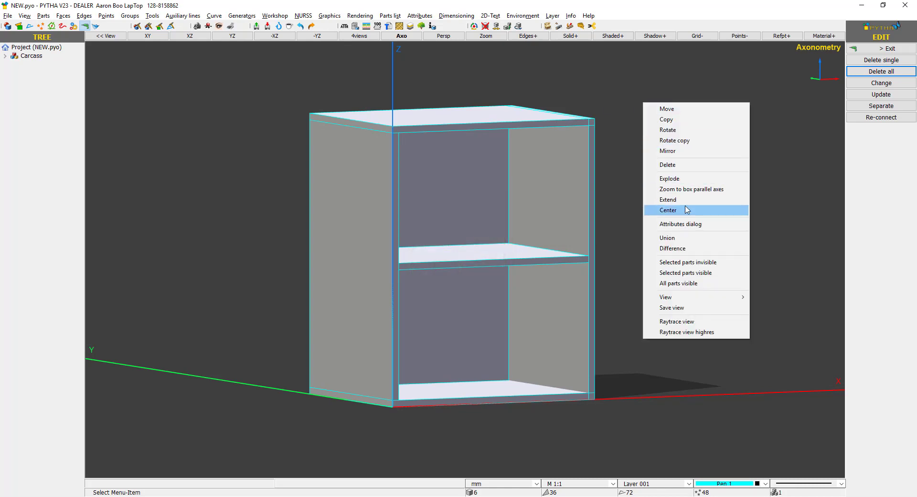
{"action": "left_click", "coordinate": [726, 201]}
{"action": "left_click", "coordinate": [497, 125]}
{"action": "left_click", "coordinate": [511, 397]}
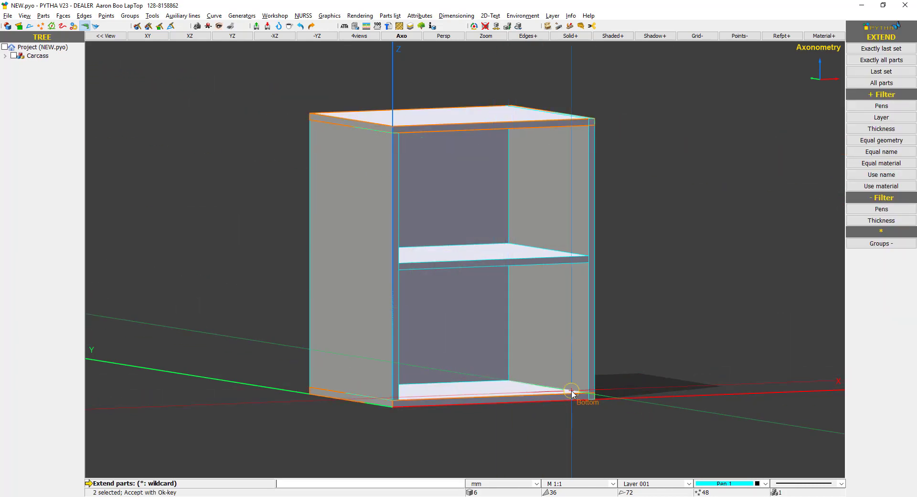
{"action": "right_click", "coordinate": [573, 393]}
{"action": "middle_click_drag", "start_coordinate": [611, 378], "coordinate": [589, 379]}
{"action": "left_click_drag", "start_coordinate": [659, 61], "coordinate": [522, 436]}
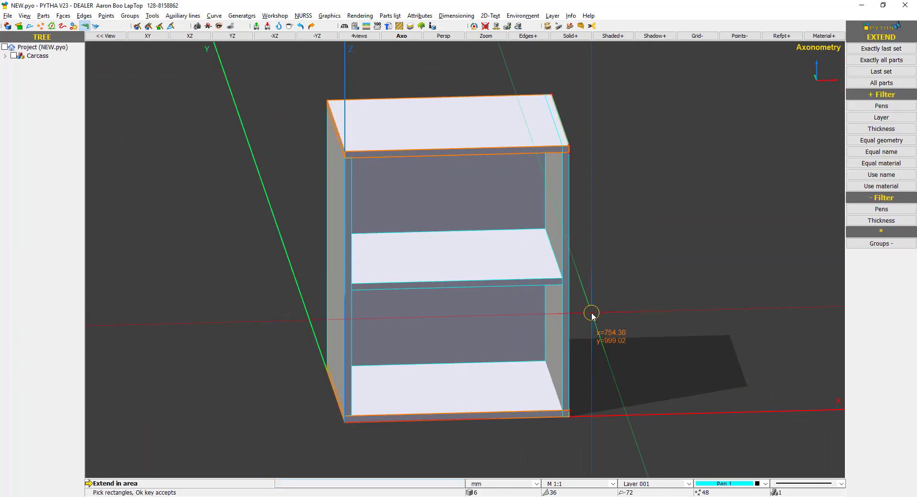
{"action": "left_click", "coordinate": [558, 245]}
{"action": "left_click", "coordinate": [582, 253]}
{"action": "type", "text": "18"}
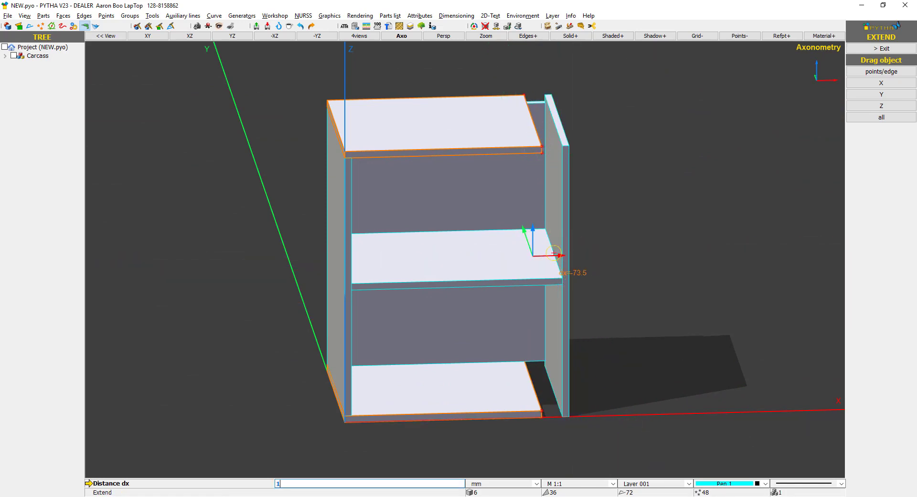
{"action": "key", "text": "Return"}
{"action": "middle_click_drag", "start_coordinate": [552, 255], "coordinate": [630, 225]}
{"action": "right_click", "coordinate": [742, 107]}
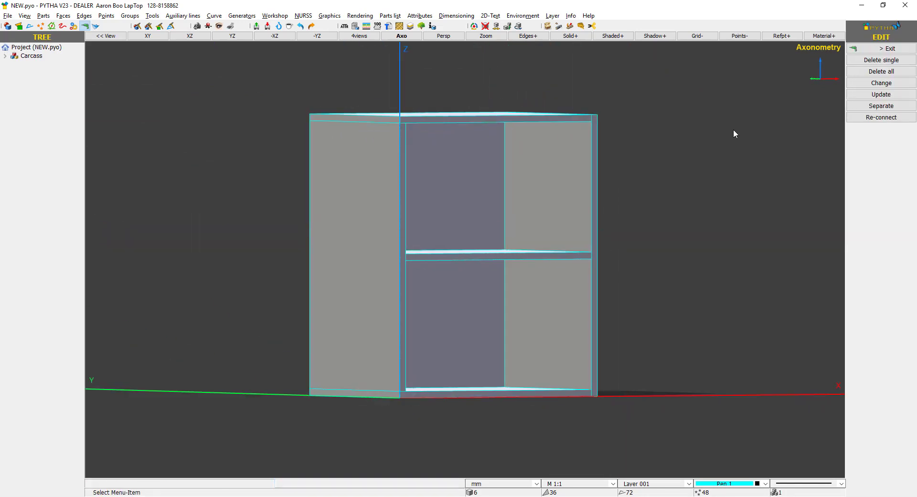
Define the J12 dowel bore holes with excenter position always up and outer boards Neutral, and apply them to all parts.
{"action": "left_click", "coordinate": [888, 50]}
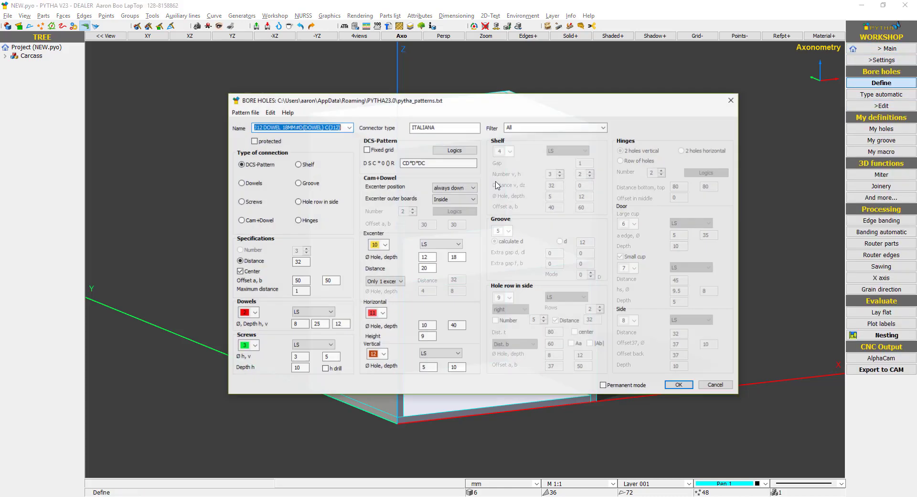
{"action": "left_click", "coordinate": [455, 188]}
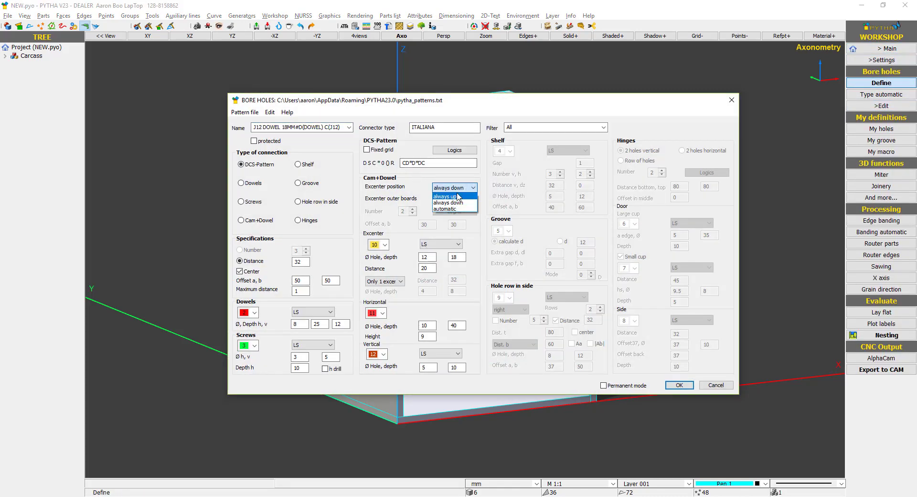
{"action": "left_click", "coordinate": [456, 196]}
{"action": "left_click", "coordinate": [456, 198]}
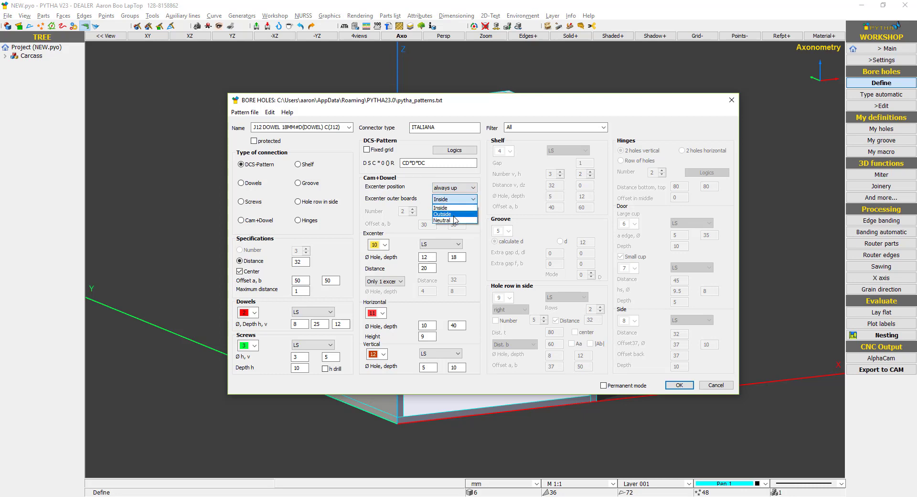
{"action": "left_click", "coordinate": [449, 220]}
{"action": "left_click", "coordinate": [681, 384]}
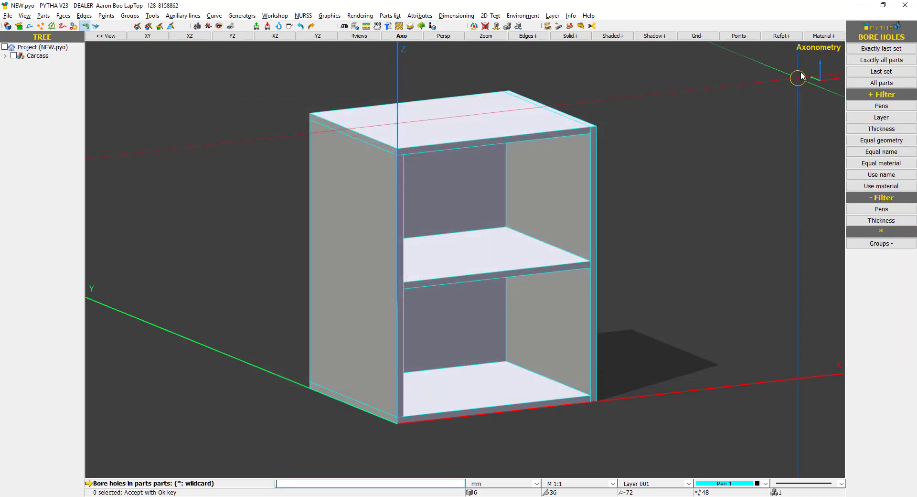
{"action": "left_click", "coordinate": [861, 85]}
{"action": "right_click", "coordinate": [669, 188]}
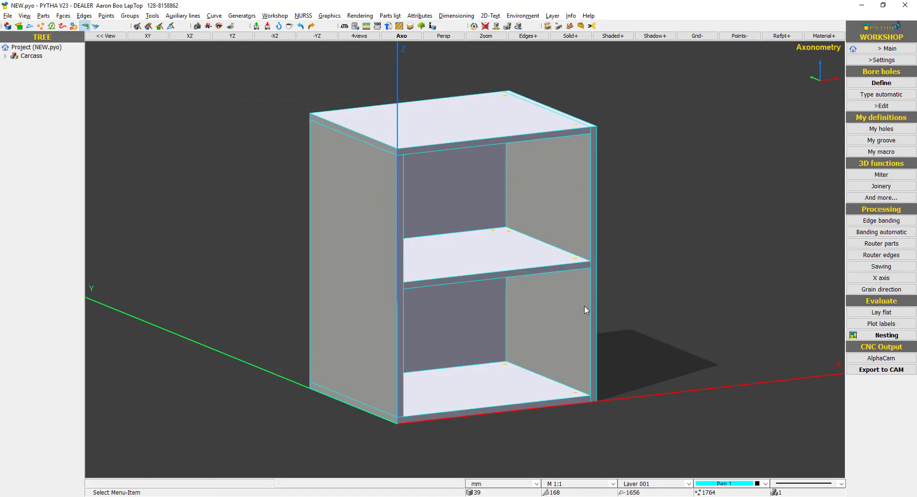
Examine the excenter holes on the bottom, shelf and top panels up close, with shading turned off.
{"action": "scroll", "coordinate": [479, 414], "scroll_direction": "up", "scroll_amount": 2}
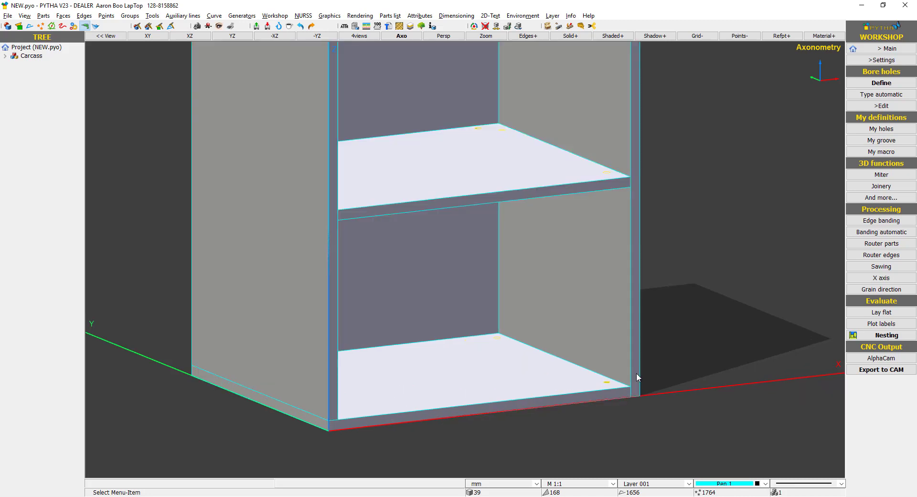
{"action": "scroll", "coordinate": [619, 391], "scroll_direction": "up", "scroll_amount": 2}
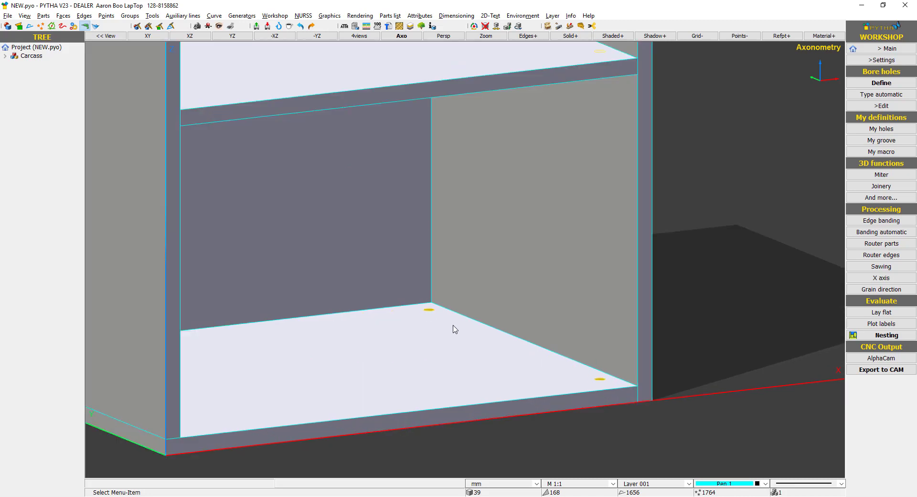
{"action": "scroll", "coordinate": [520, 361], "scroll_direction": "down", "scroll_amount": 3}
{"action": "scroll", "coordinate": [522, 195], "scroll_direction": "up", "scroll_amount": 5}
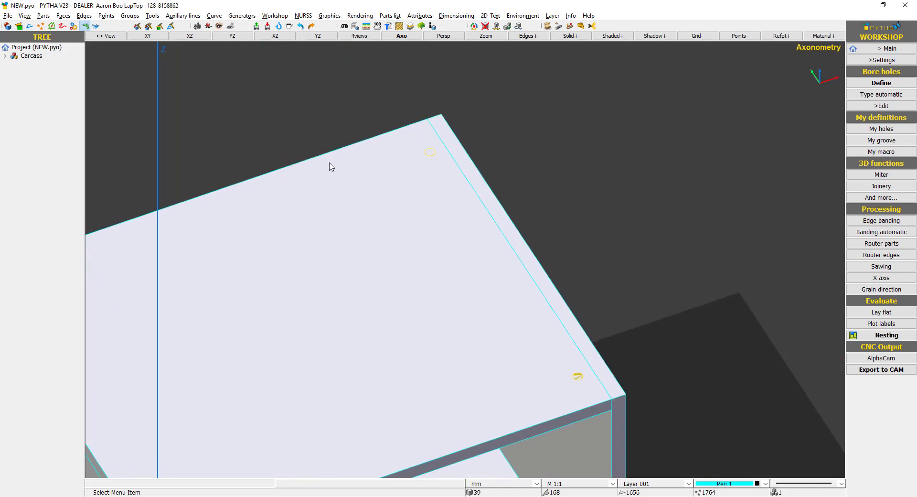
{"action": "middle_click_drag", "start_coordinate": [523, 264], "coordinate": [518, 229]}
{"action": "left_click", "coordinate": [608, 36]}
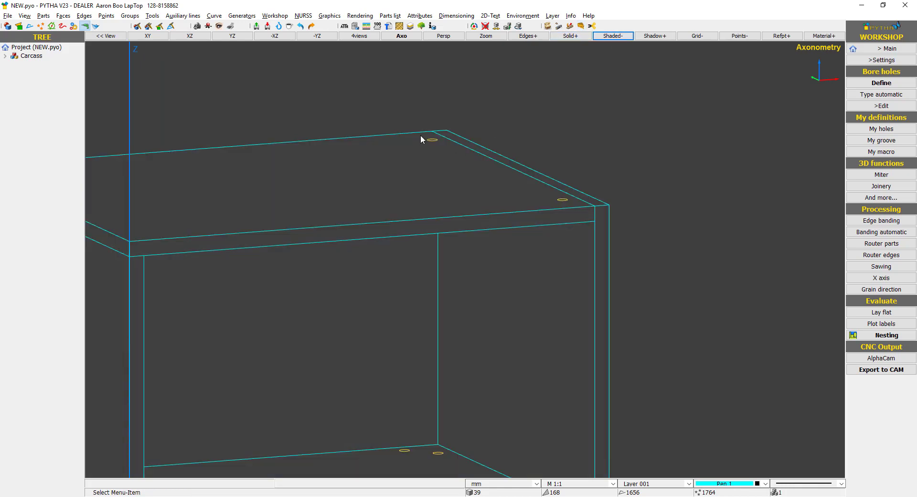
{"action": "scroll", "coordinate": [497, 230], "scroll_direction": "down", "scroll_amount": 3}
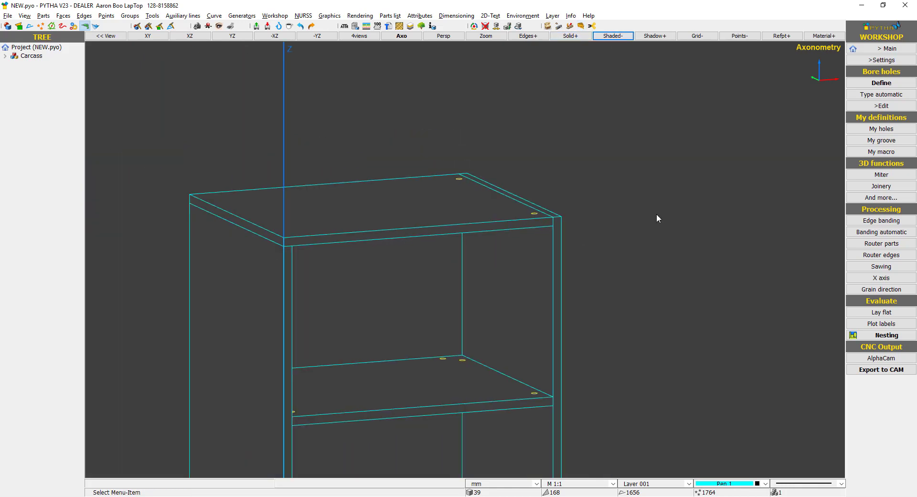
Delete all bore holes from the modified carcass and leave the bore hole editing functions.
{"action": "left_click", "coordinate": [882, 105]}
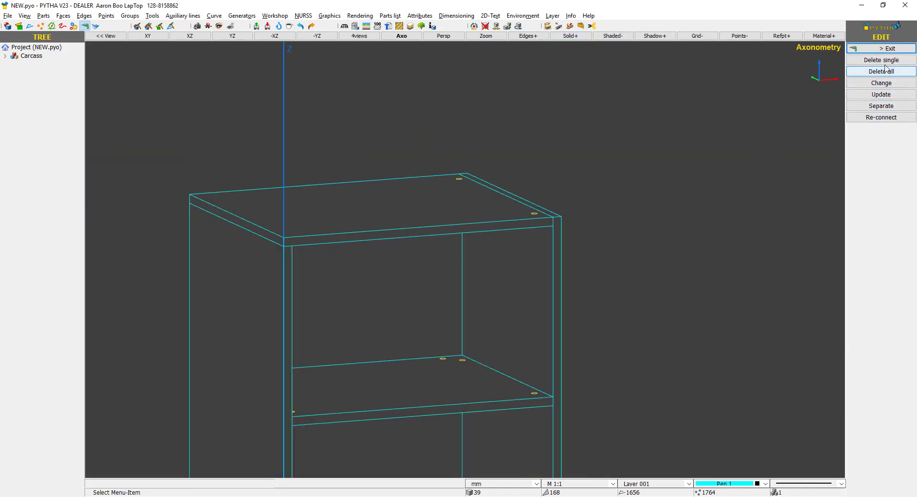
{"action": "left_click", "coordinate": [885, 69]}
{"action": "left_click", "coordinate": [885, 48]}
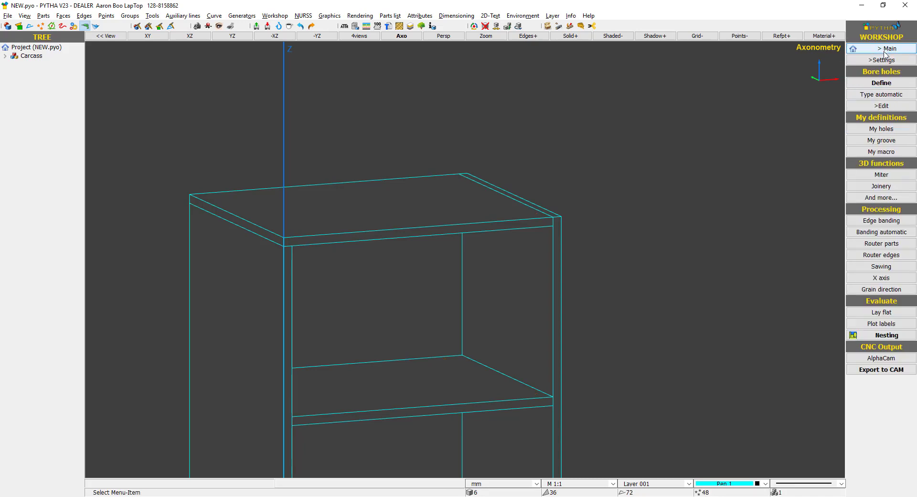
Define the J12 dowel bore holes with excenter position always up and outer boards Inside, and apply them to all parts.
{"action": "left_click", "coordinate": [884, 83]}
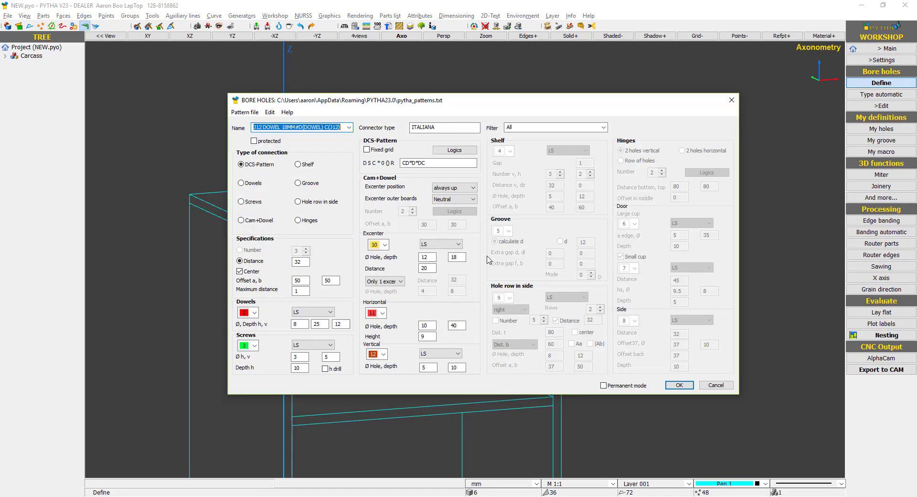
{"action": "left_click", "coordinate": [467, 199]}
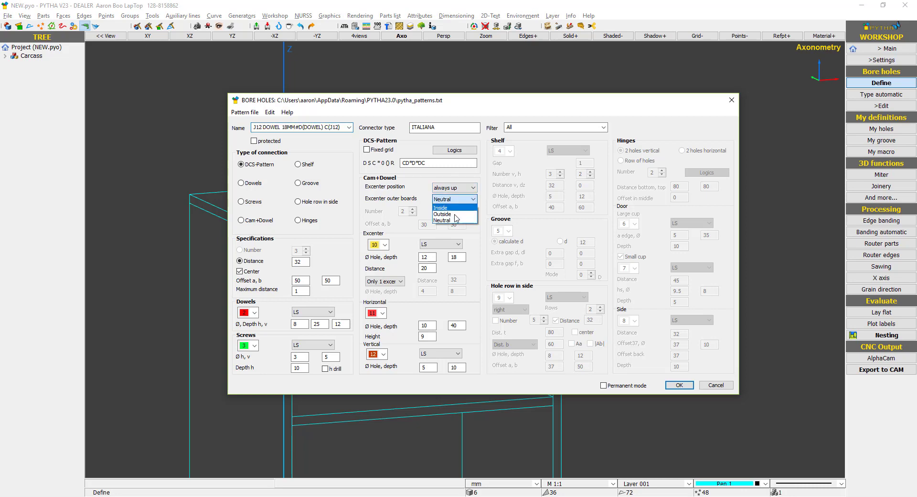
{"action": "left_click", "coordinate": [442, 207]}
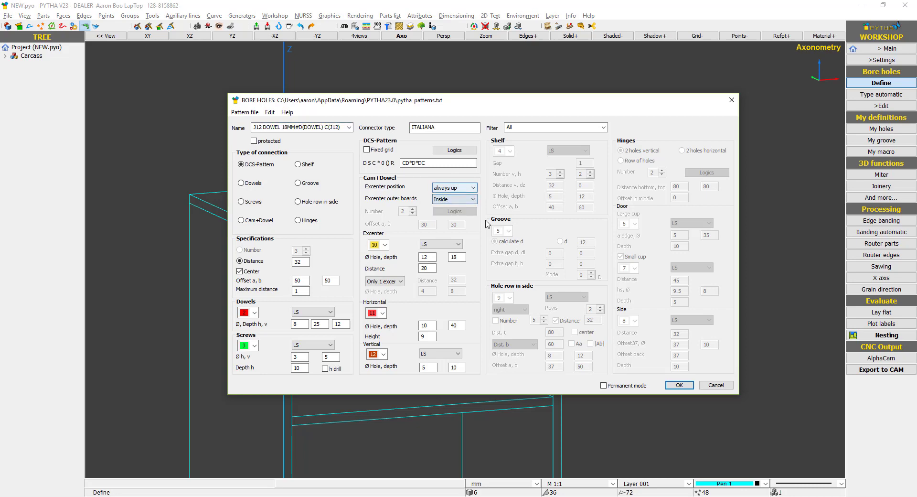
{"action": "left_click", "coordinate": [678, 385]}
{"action": "key", "text": "asterisk"}
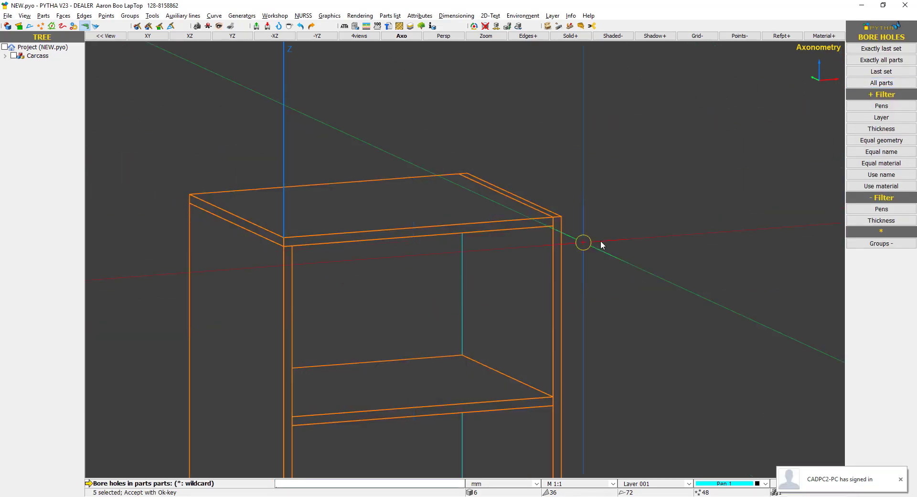
{"action": "right_click", "coordinate": [601, 242]}
Examine which side of the top and shelf panels the excenter holes face, and review the J12 pattern's excenter settings.
{"action": "middle_click_drag", "start_coordinate": [547, 316], "coordinate": [554, 266]}
{"action": "middle_click_drag", "start_coordinate": [539, 335], "coordinate": [521, 176]}
{"action": "middle_click_drag", "start_coordinate": [457, 202], "coordinate": [506, 195]}
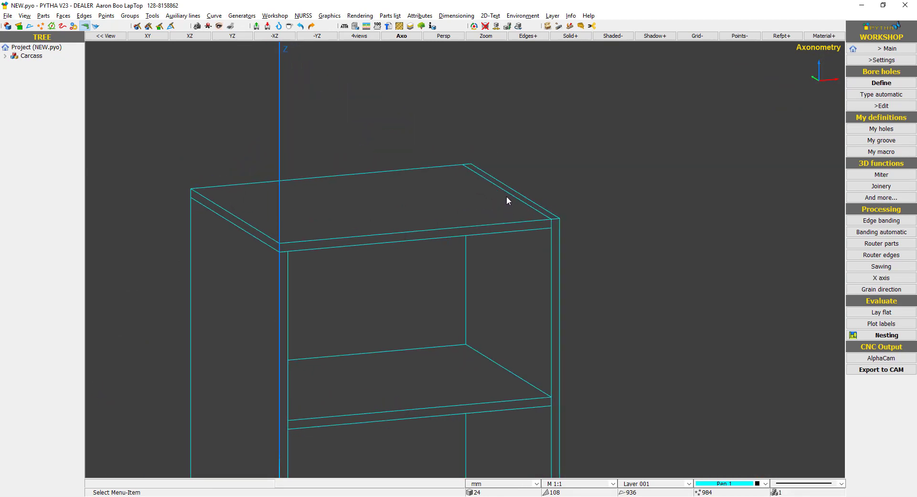
{"action": "middle_click_drag", "start_coordinate": [515, 243], "coordinate": [535, 205]}
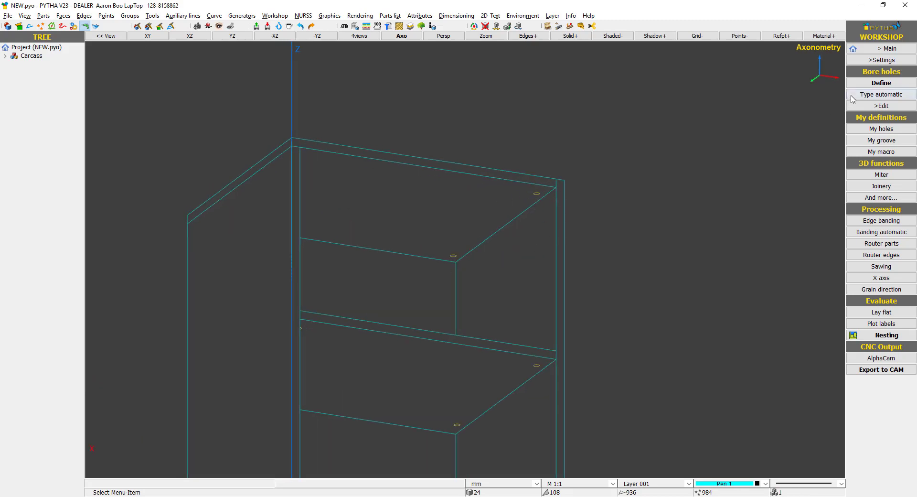
{"action": "left_click", "coordinate": [873, 82]}
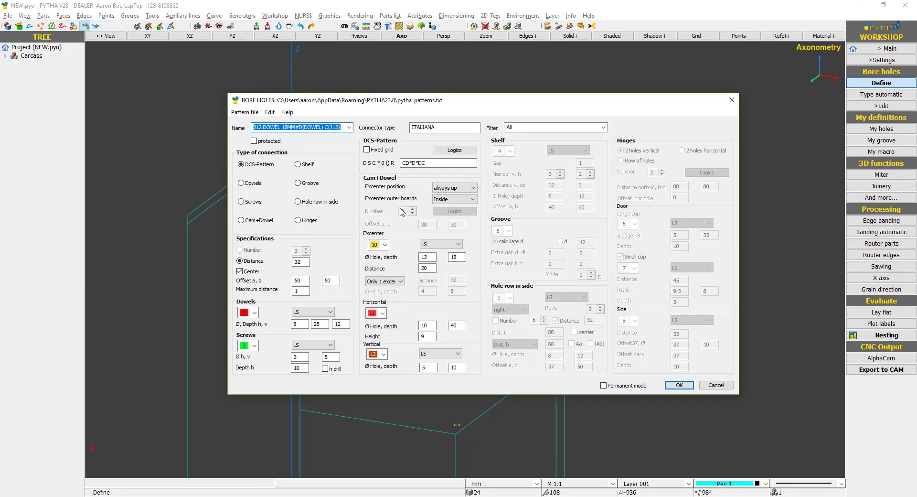
{"action": "left_click", "coordinate": [731, 100]}
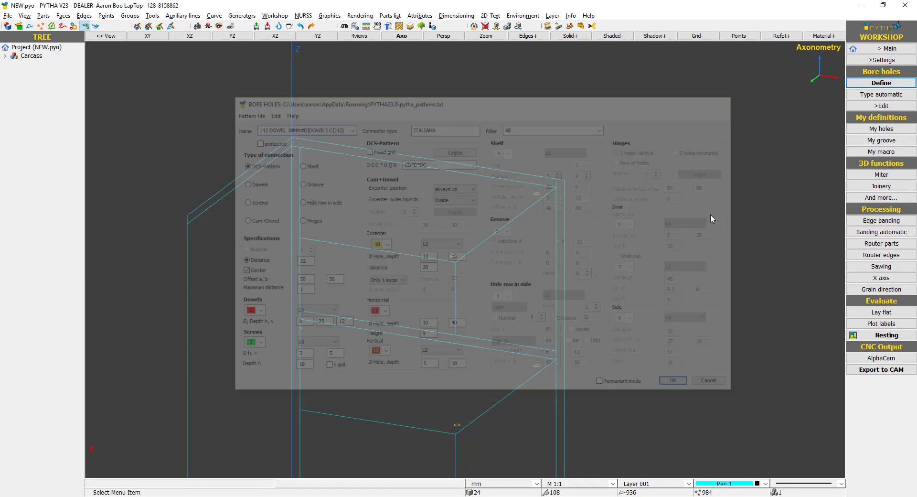